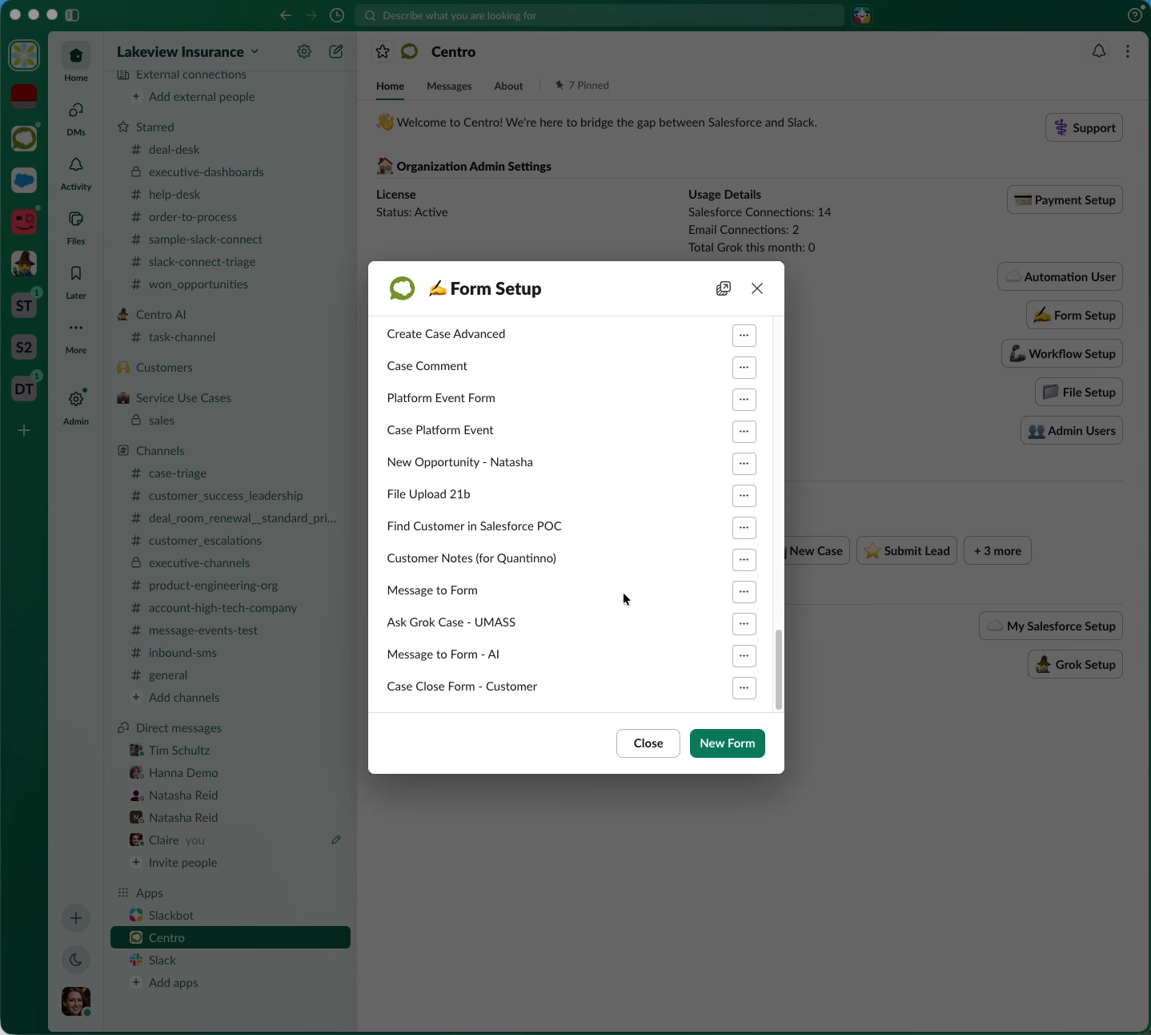
Open the Case Close Form - Customer form for editing and review its Salesforce connection and Form API Name
{"action": "left_click", "coordinate": [745, 690]}
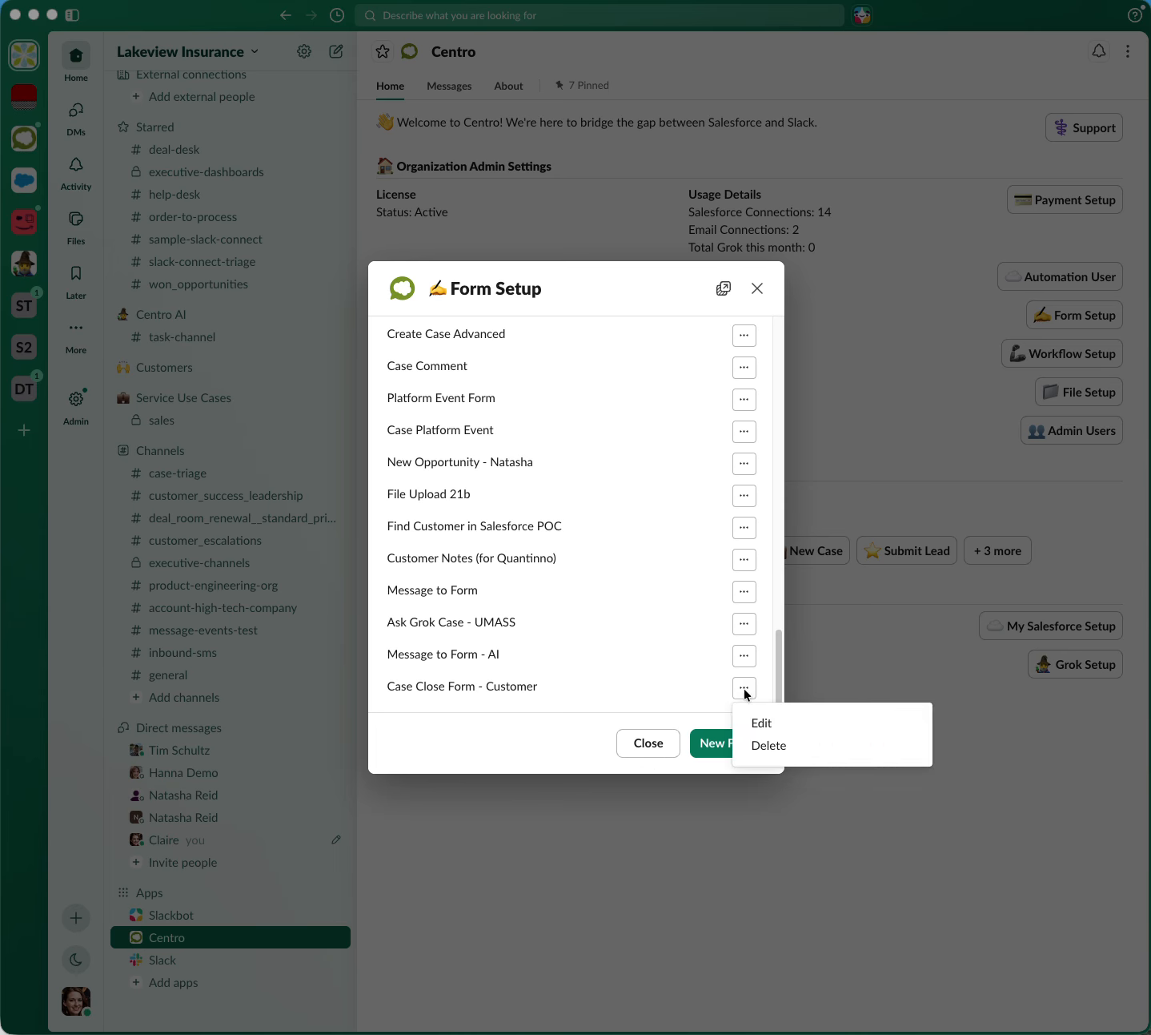
{"action": "left_click", "coordinate": [771, 723]}
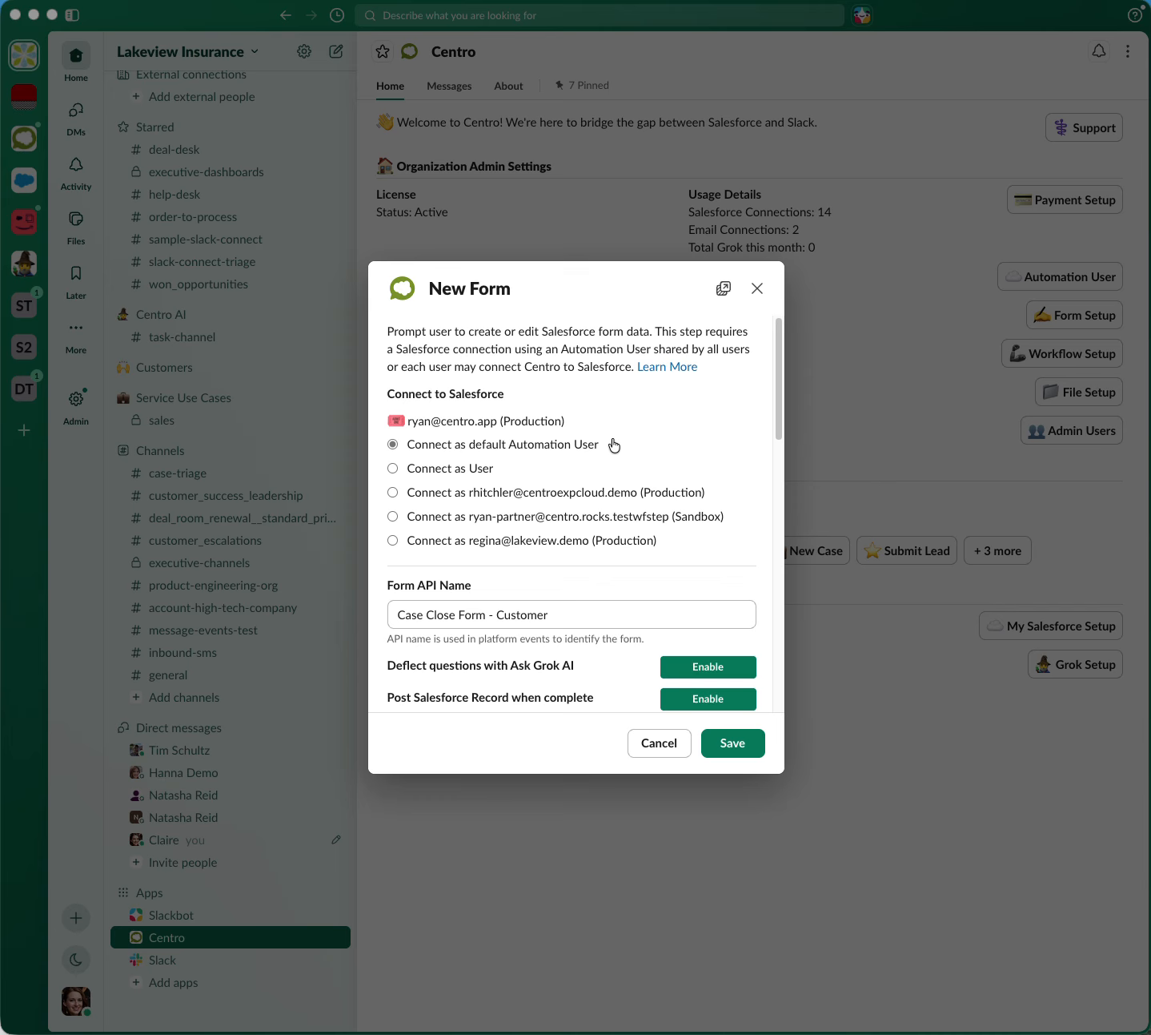
{"action": "left_click_drag", "start_coordinate": [398, 614], "coordinate": [567, 622]}
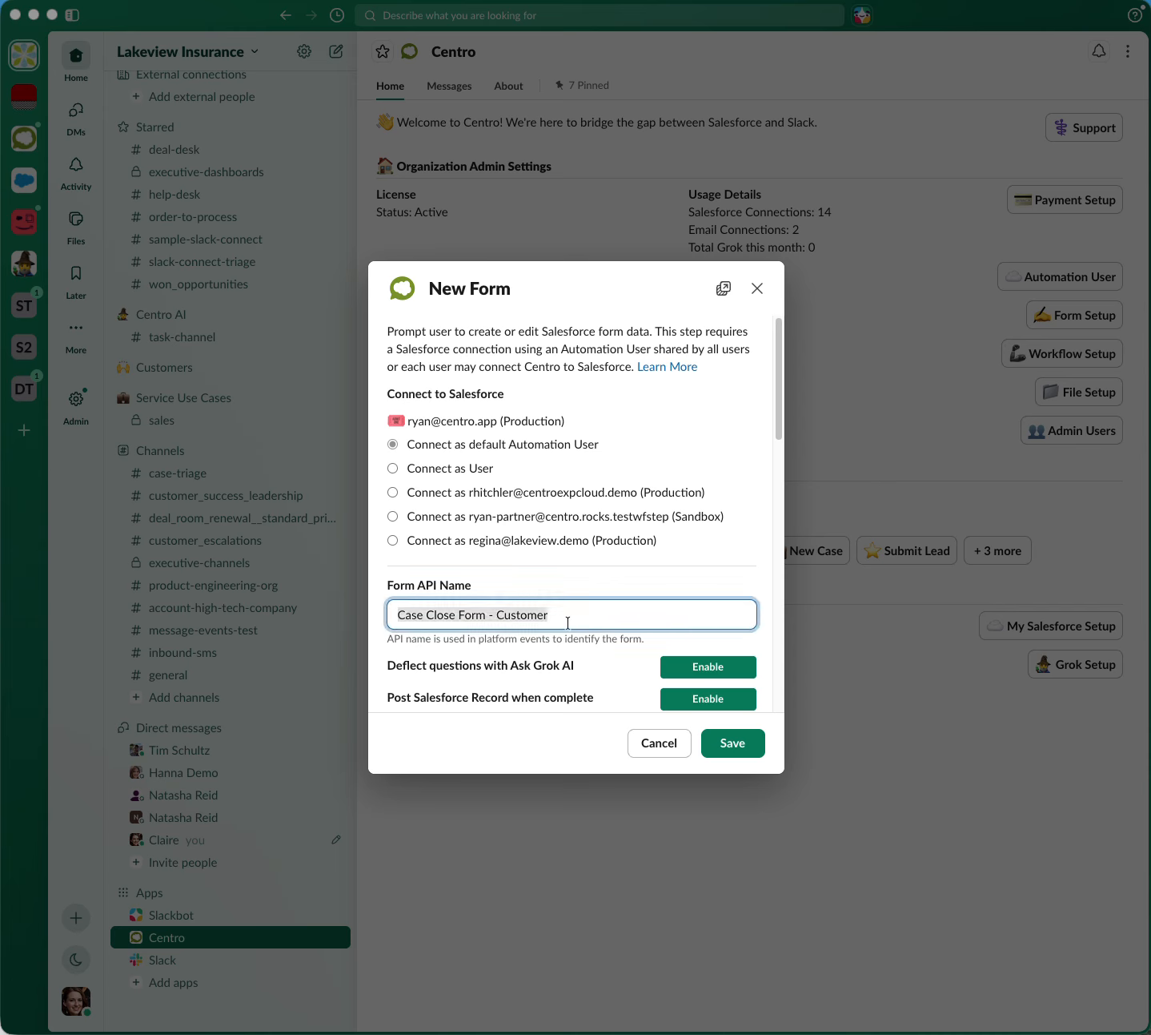
{"action": "left_click", "coordinate": [576, 618]}
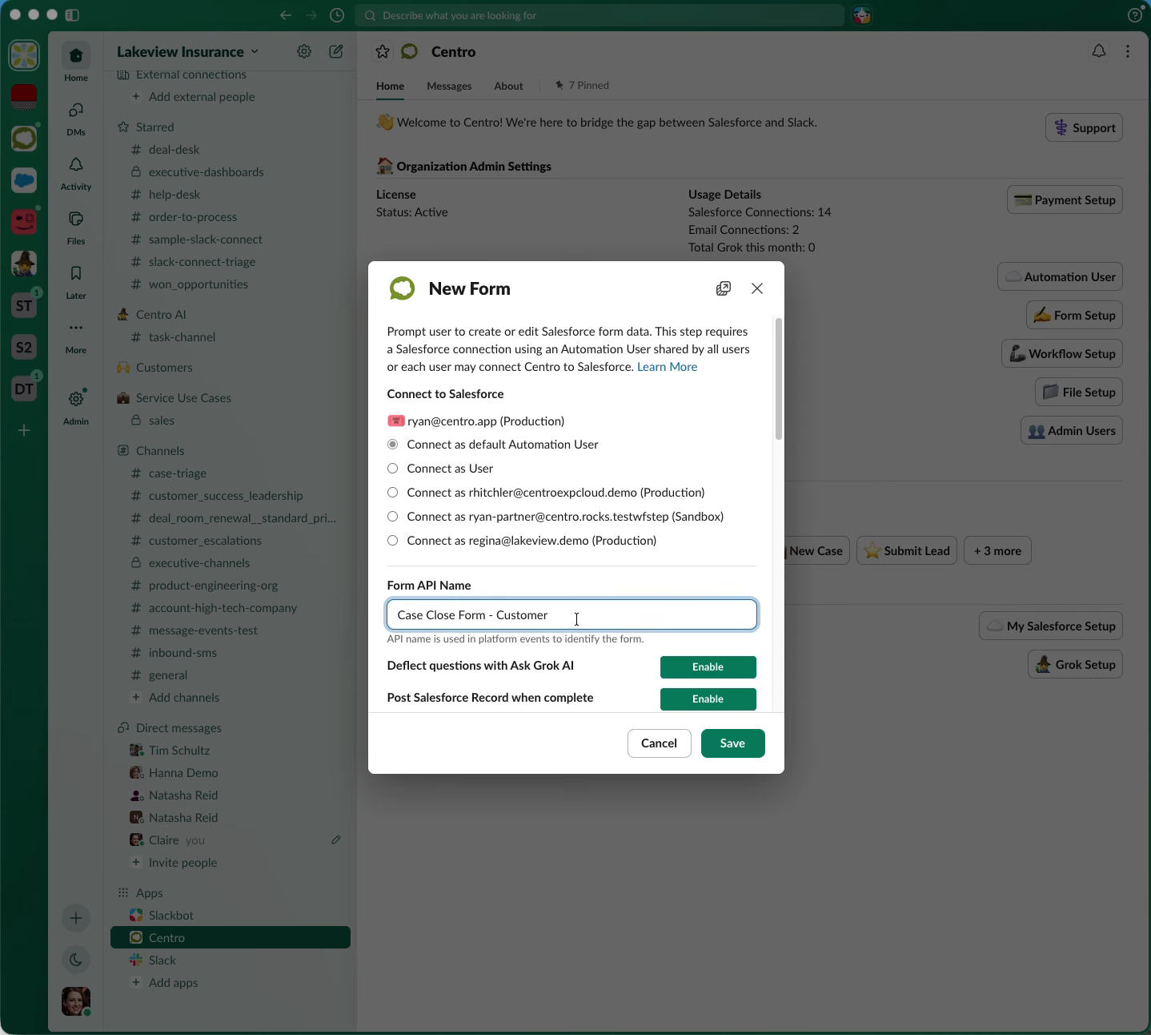
{"action": "scroll", "coordinate": [577, 618], "scroll_direction": "down", "scroll_amount": 5}
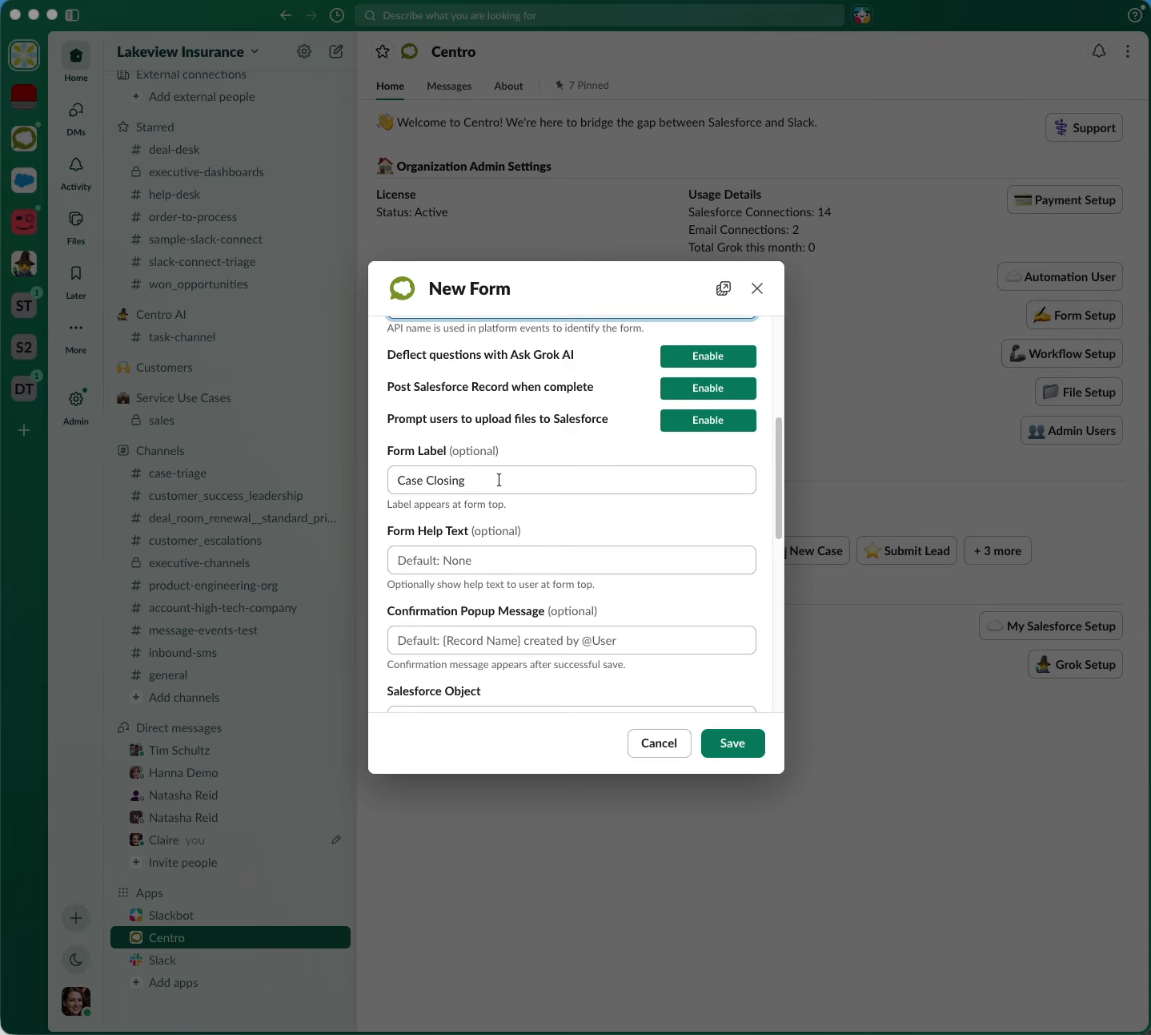
Set the form's Confirmation Popup Message to "Thanks!", keeping the Case Closing form label
{"action": "left_click", "coordinate": [499, 479]}
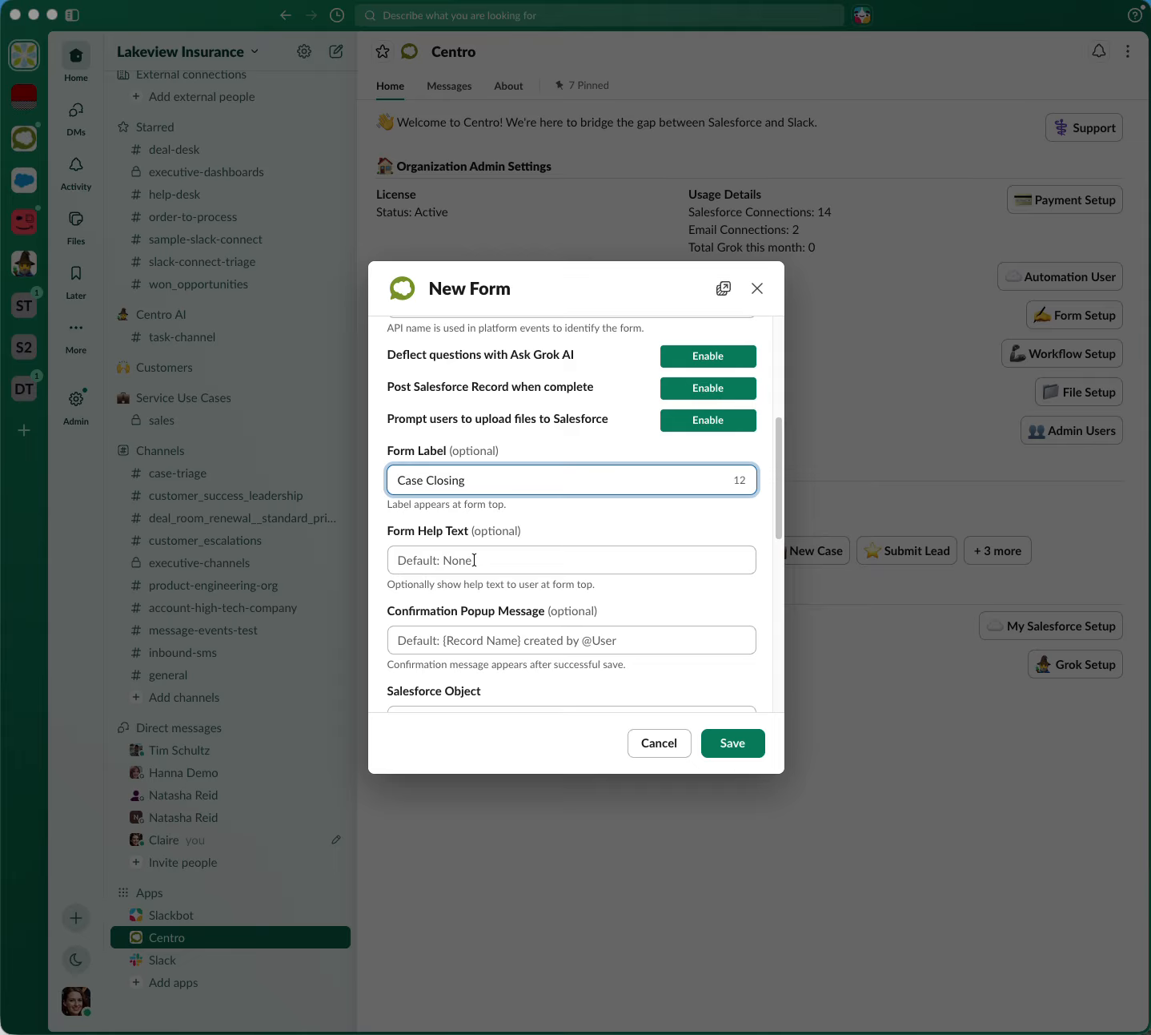
{"action": "left_click", "coordinate": [462, 640]}
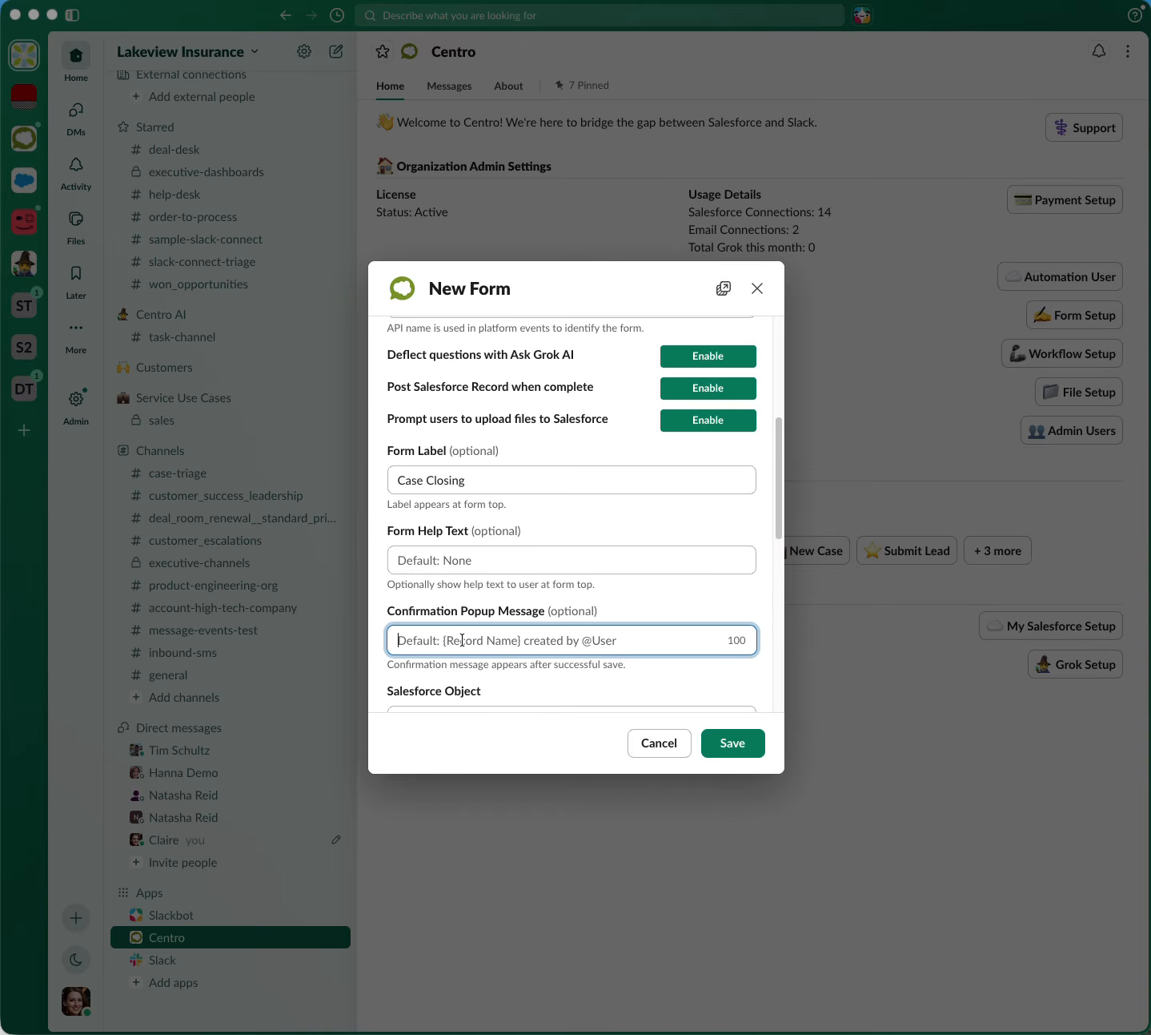
{"action": "type", "text": "Thanks!"}
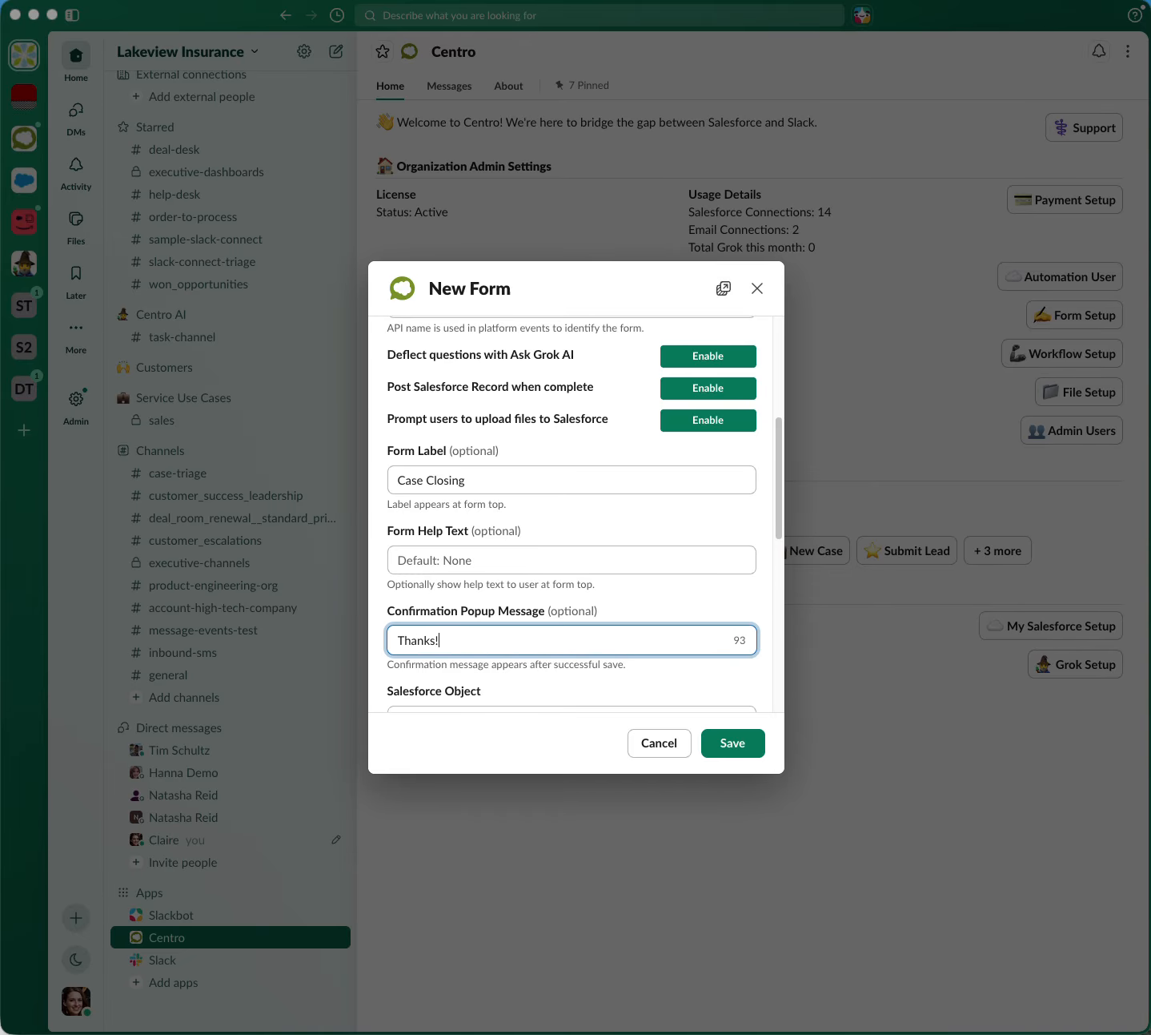
Add the Case Origin field to the form's displayed fields with its default label, leaving it optional
{"action": "scroll", "coordinate": [550, 609], "scroll_direction": "down", "scroll_amount": 2}
{"action": "scroll", "coordinate": [550, 608], "scroll_direction": "down", "scroll_amount": 3}
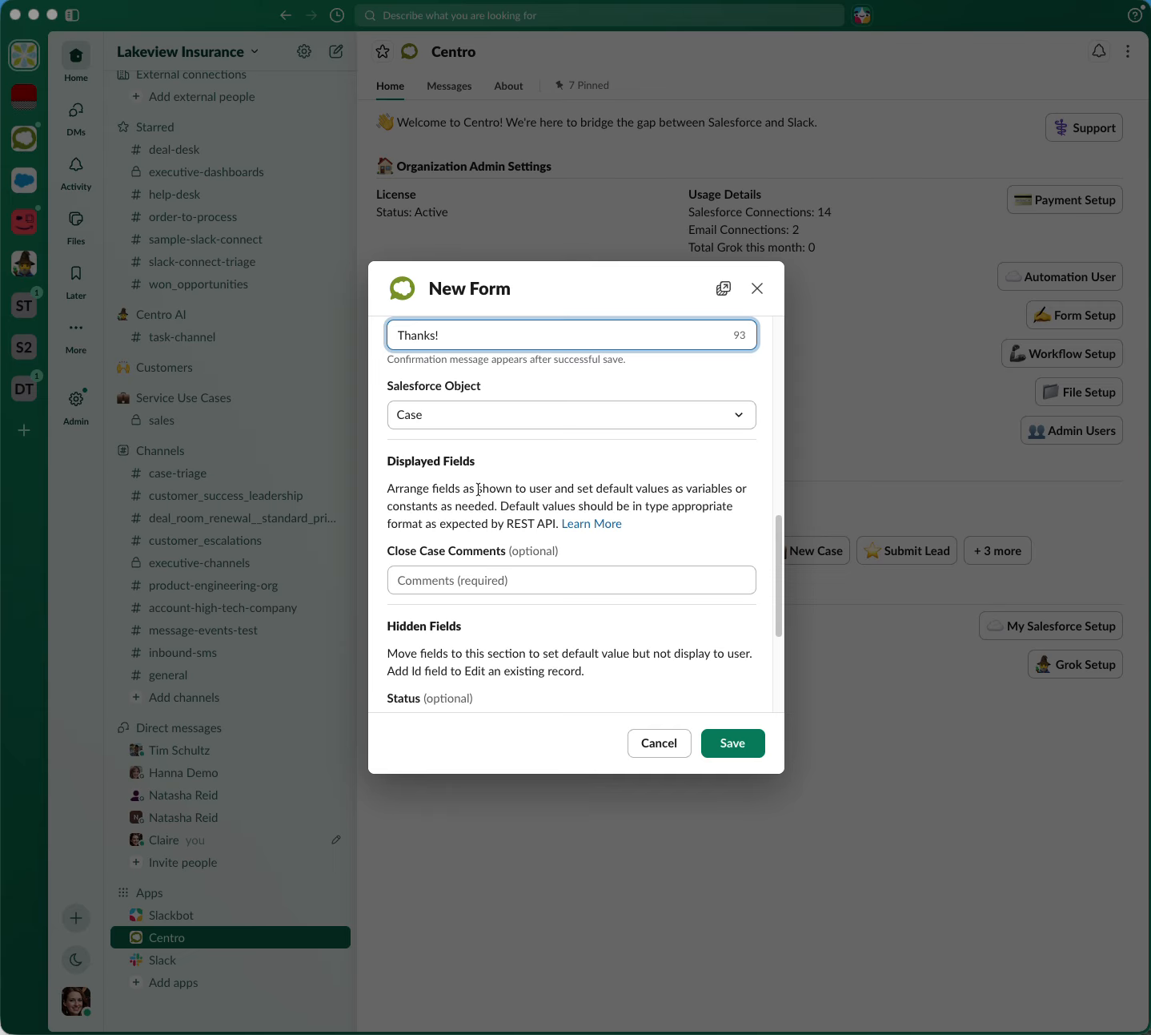
{"action": "scroll", "coordinate": [479, 490], "scroll_direction": "down", "scroll_amount": 3}
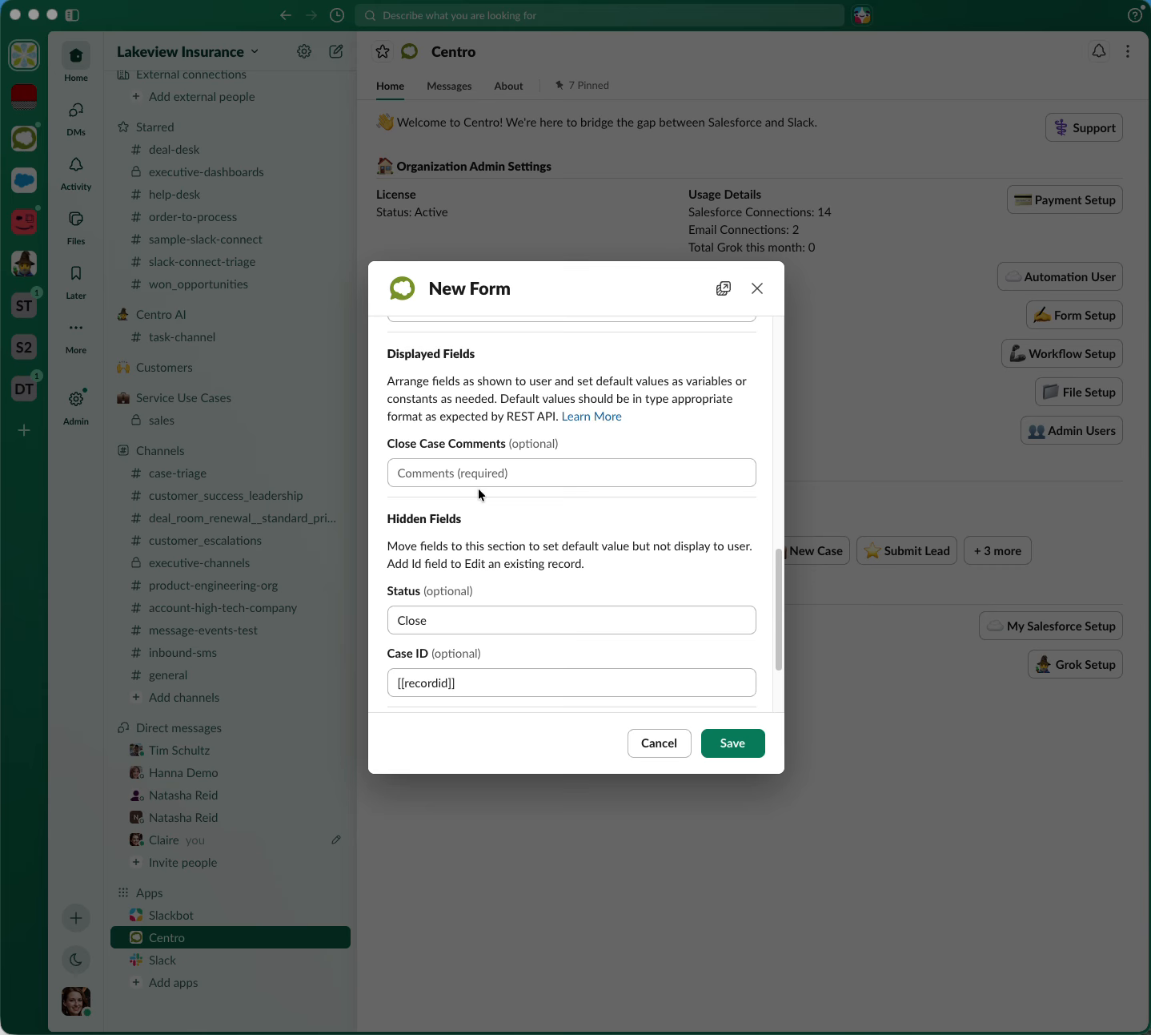
{"action": "scroll", "coordinate": [479, 492], "scroll_direction": "down", "scroll_amount": 1}
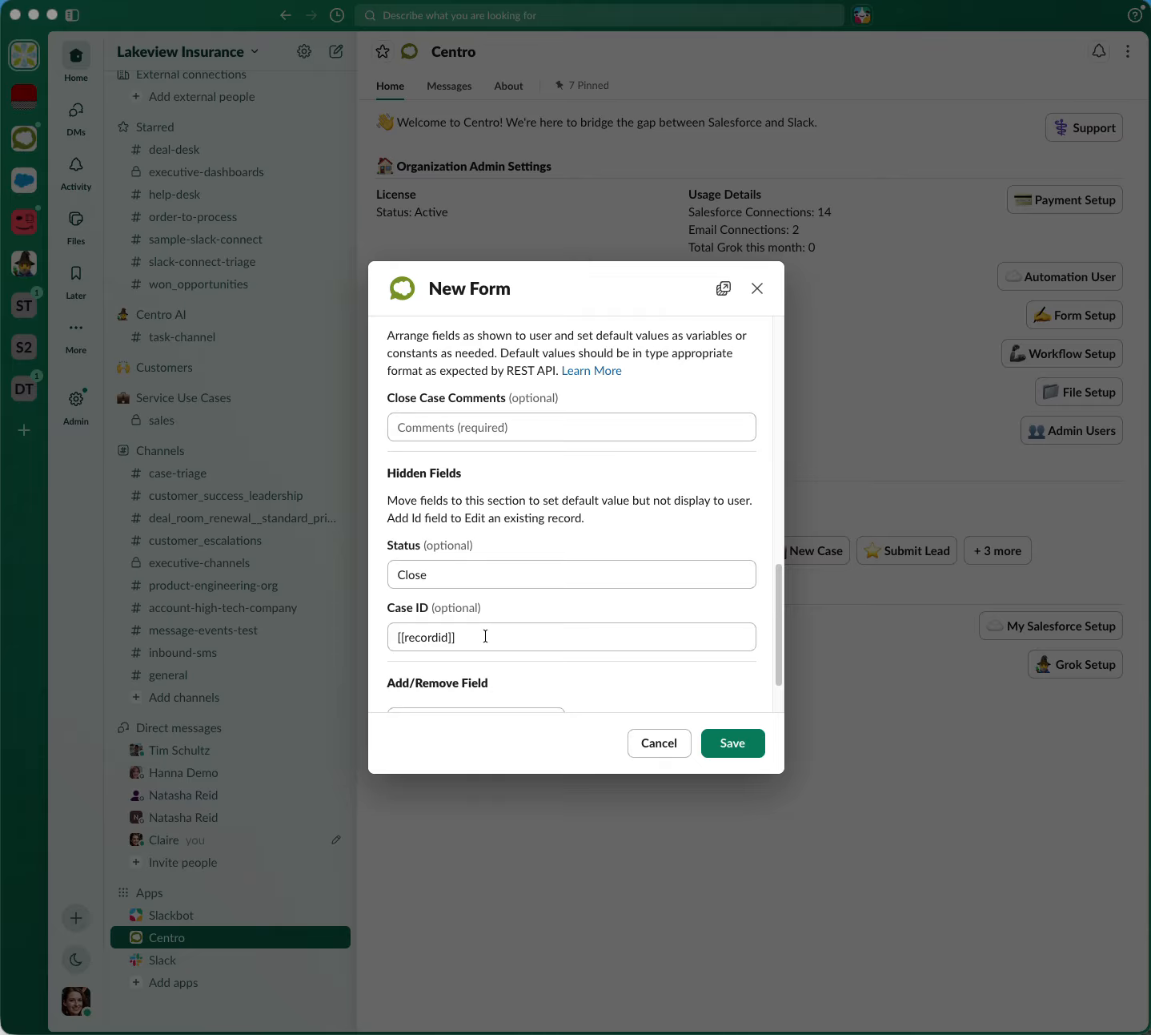
{"action": "scroll", "coordinate": [485, 636], "scroll_direction": "down", "scroll_amount": 2}
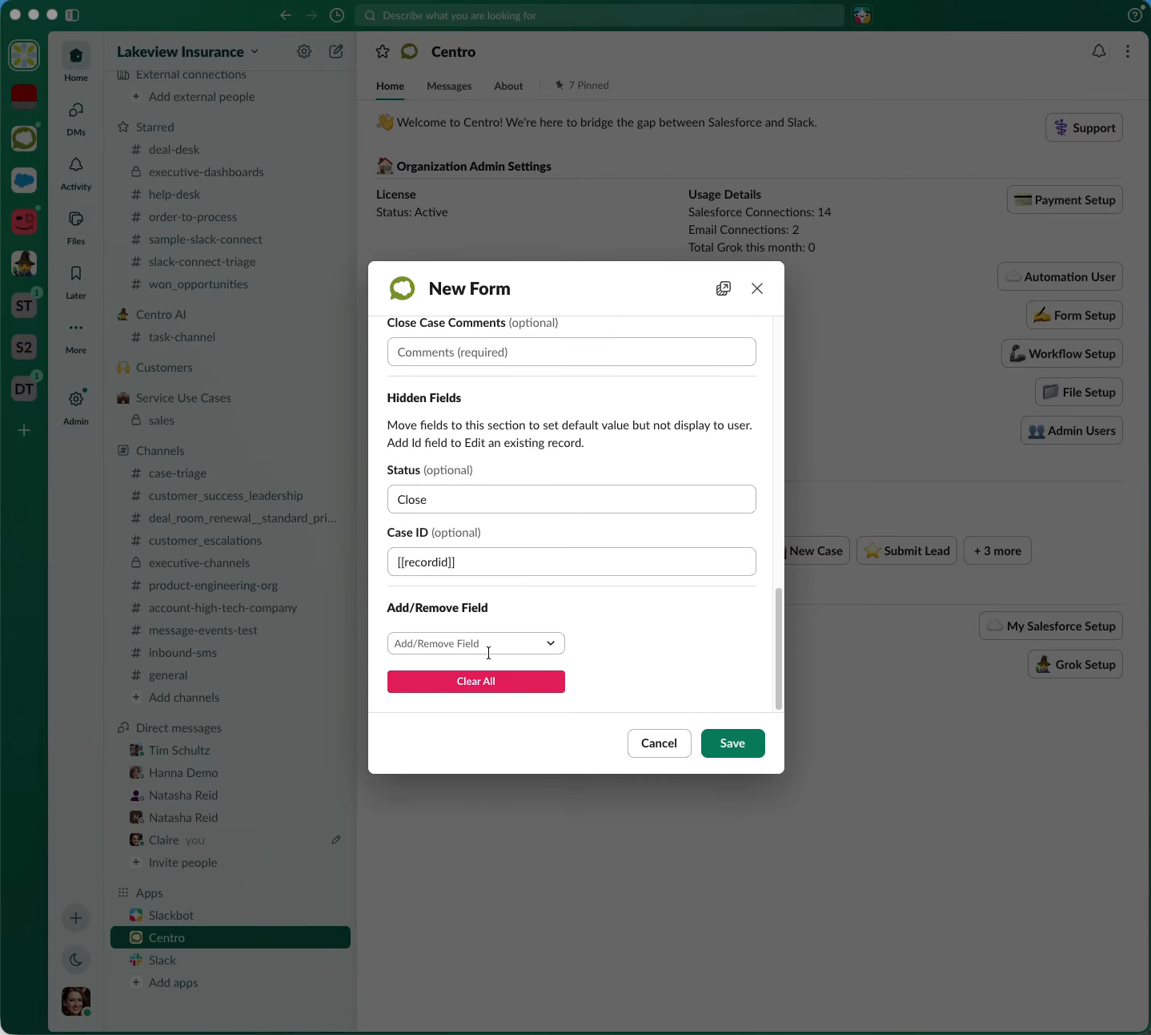
{"action": "left_click", "coordinate": [444, 646]}
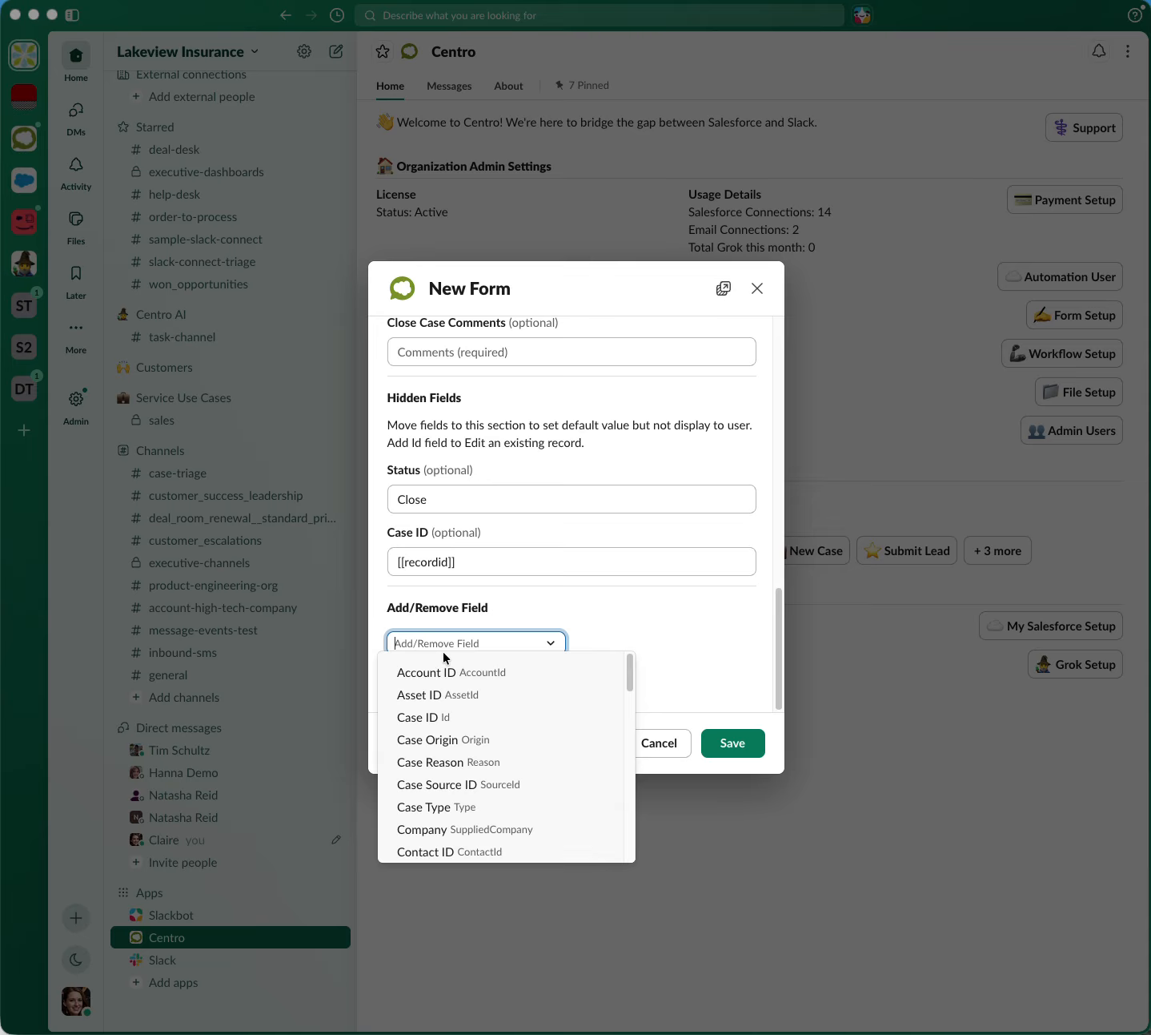
{"action": "left_click", "coordinate": [453, 738]}
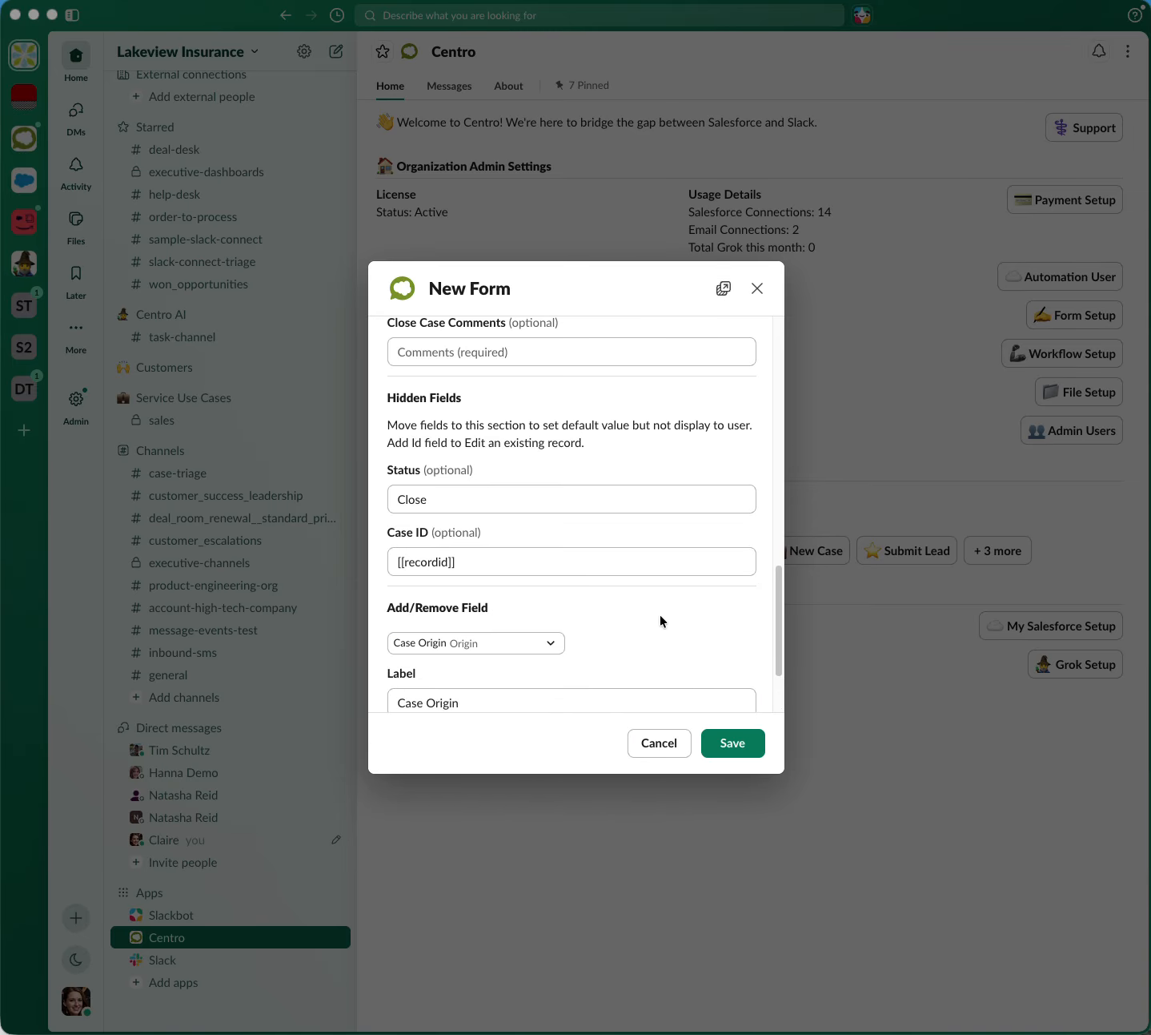
{"action": "scroll", "coordinate": [661, 620], "scroll_direction": "down", "scroll_amount": 3}
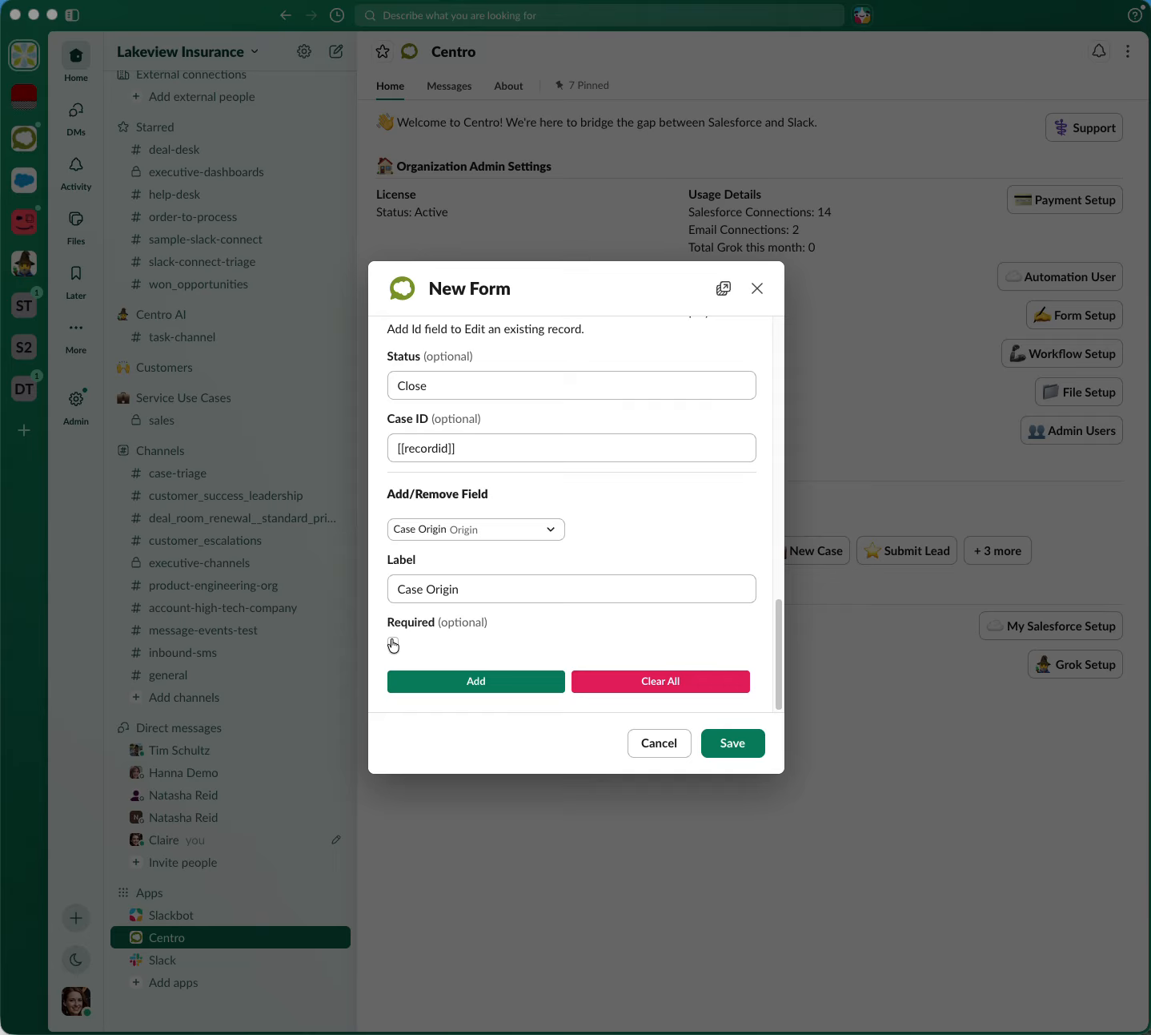
{"action": "left_click_drag", "start_coordinate": [478, 585], "coordinate": [372, 591]}
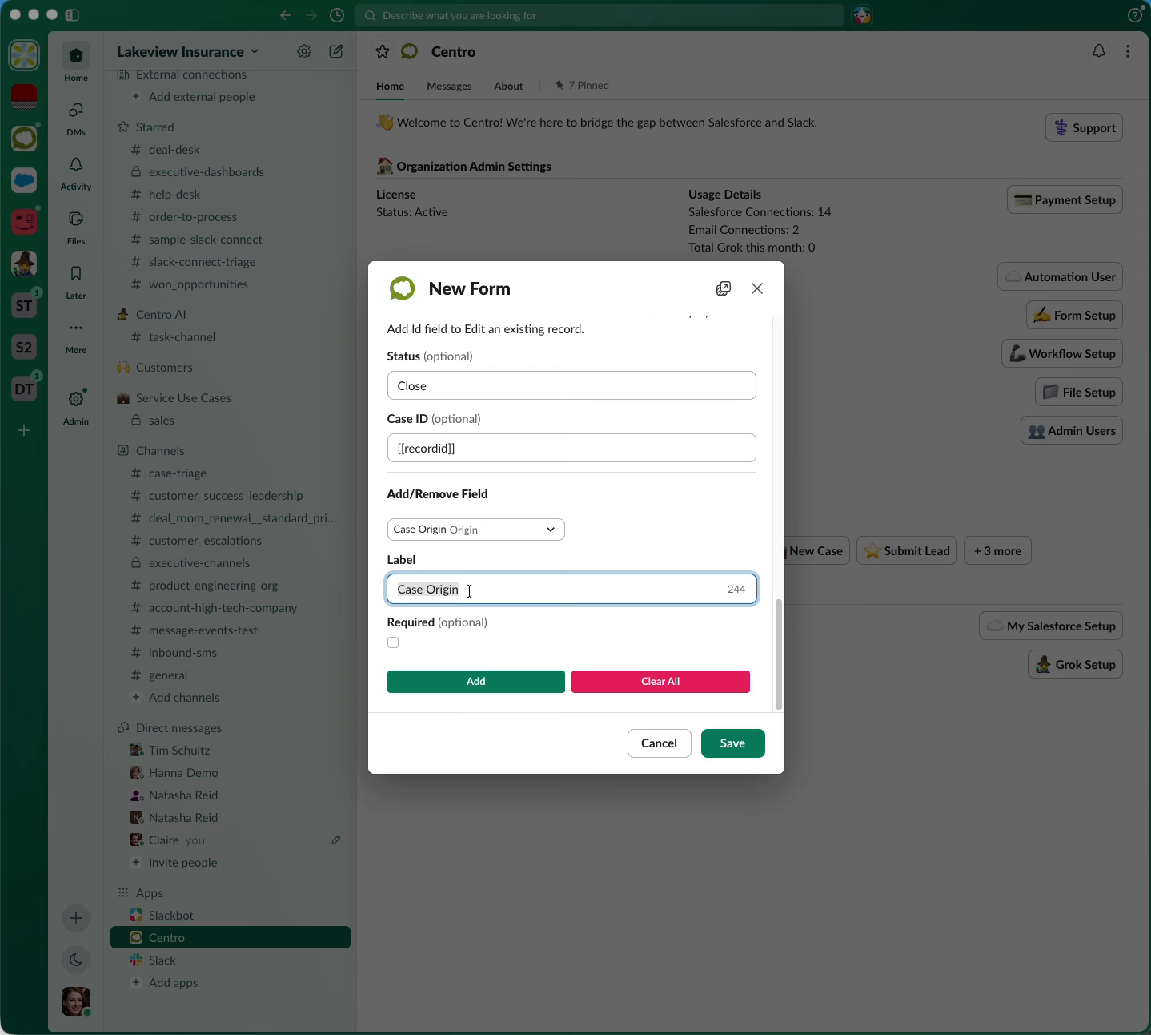
{"action": "left_click", "coordinate": [501, 646]}
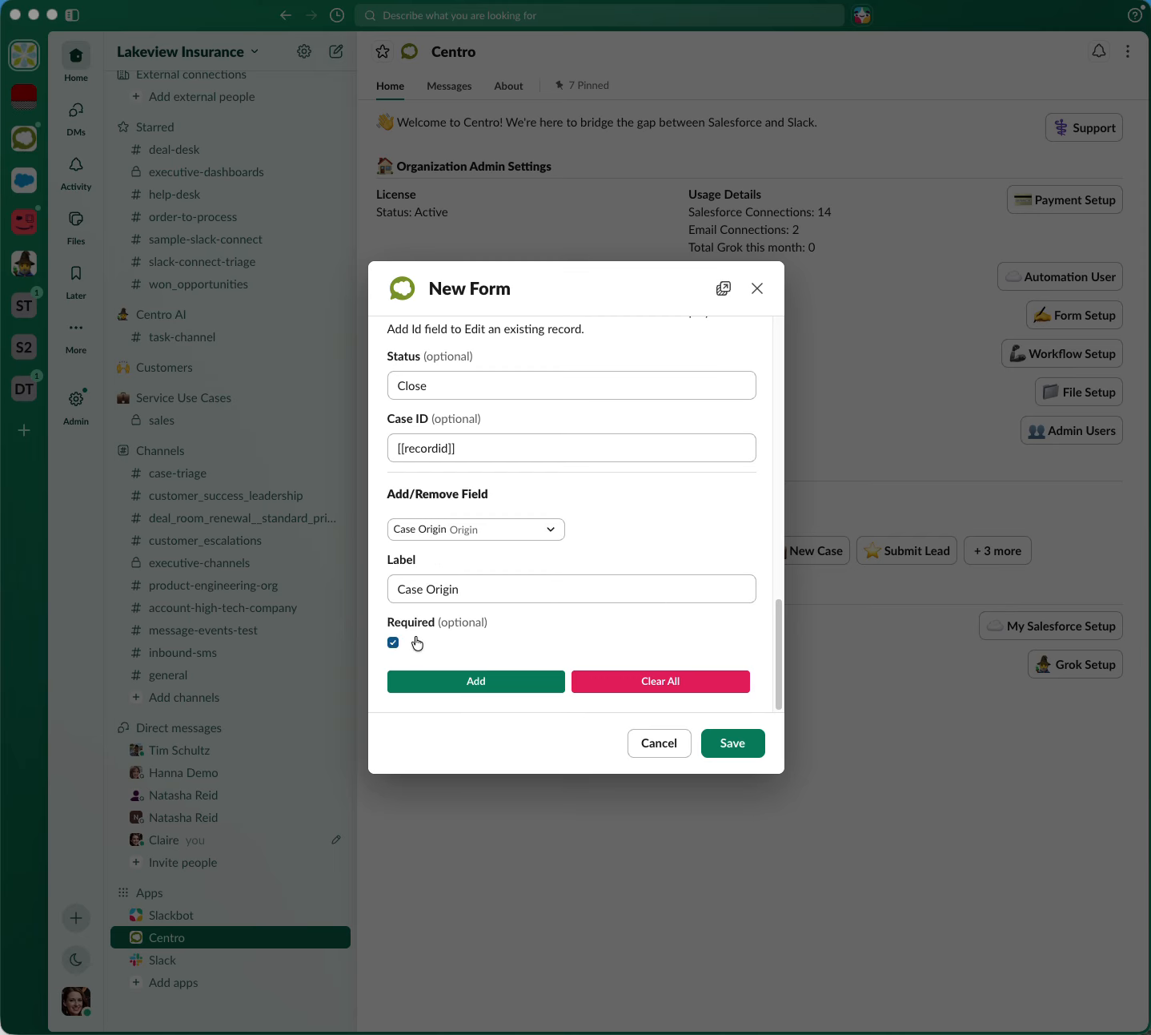
{"action": "left_click", "coordinate": [393, 643]}
{"action": "left_click", "coordinate": [484, 687]}
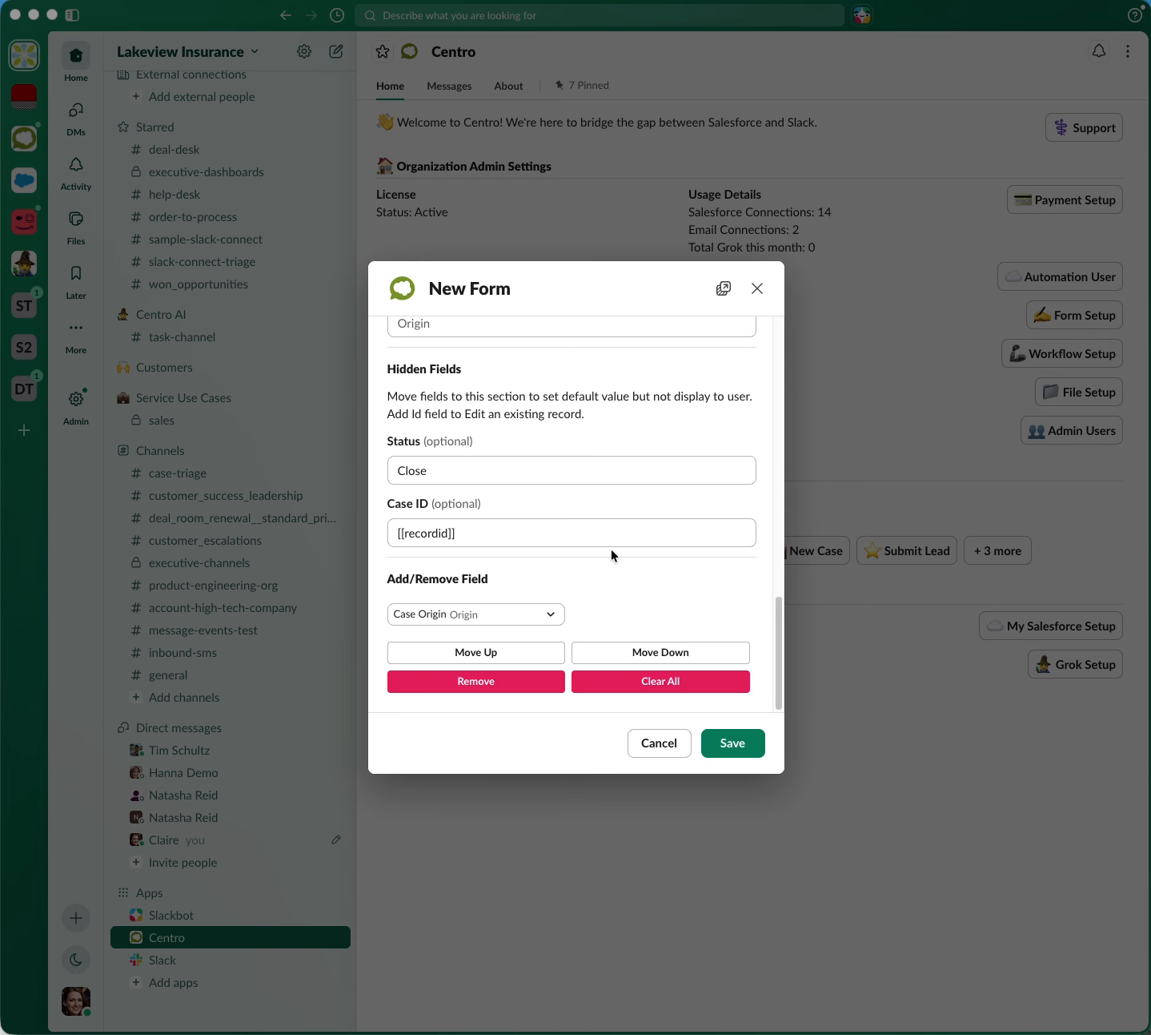
Move the Case Origin field down into the Hidden Fields section, below Case ID
{"action": "scroll", "coordinate": [660, 607], "scroll_direction": "up", "scroll_amount": 3}
{"action": "scroll", "coordinate": [661, 607], "scroll_direction": "down", "scroll_amount": 3}
{"action": "left_click", "coordinate": [648, 655]}
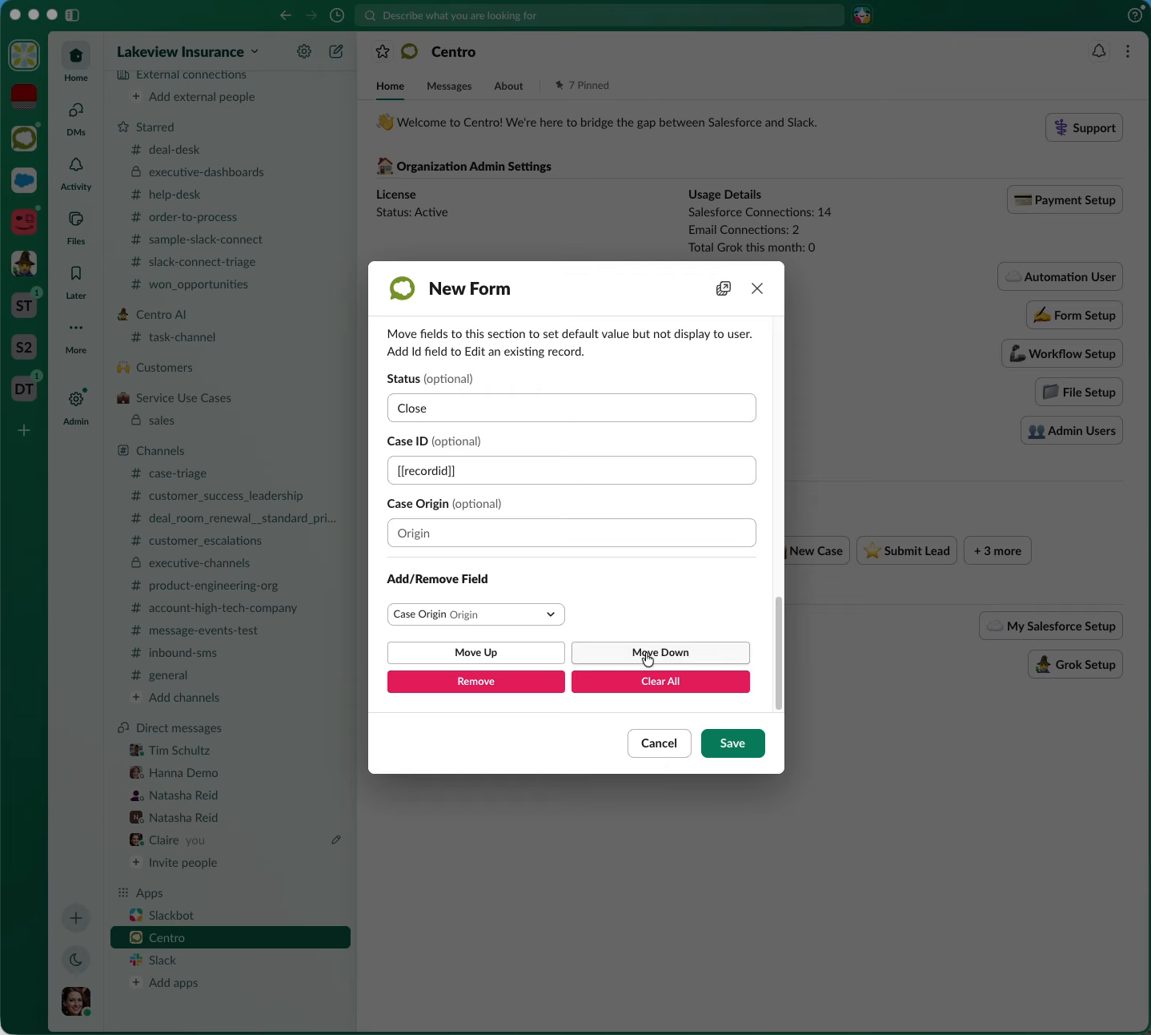
{"action": "scroll", "coordinate": [637, 514], "scroll_direction": "up", "scroll_amount": 2}
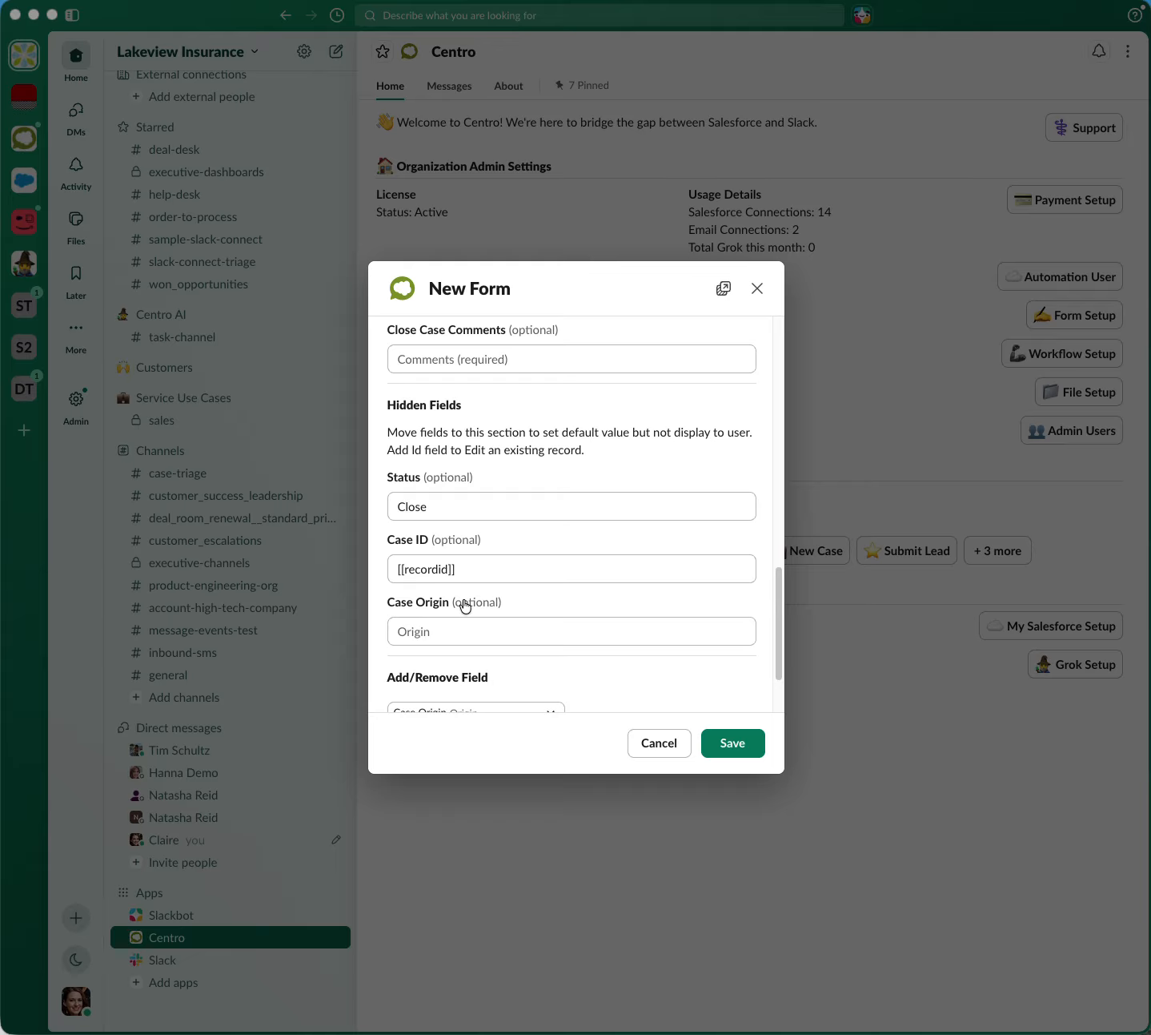
{"action": "scroll", "coordinate": [465, 606], "scroll_direction": "down", "scroll_amount": 2}
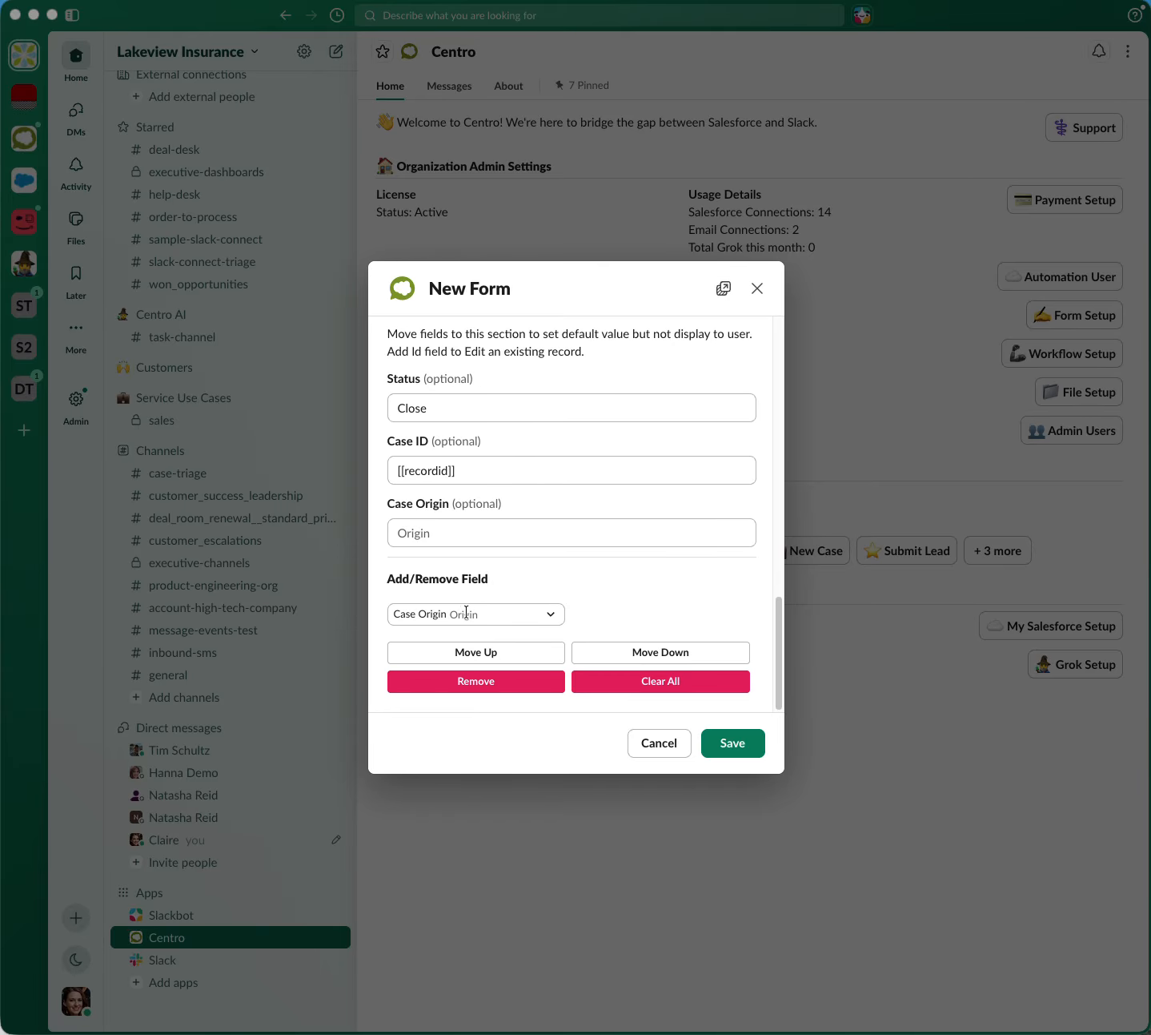
Remove the Case Origin field from the form's hidden fields
{"action": "left_click", "coordinate": [466, 615]}
{"action": "left_click", "coordinate": [647, 563]}
{"action": "left_click", "coordinate": [477, 682]}
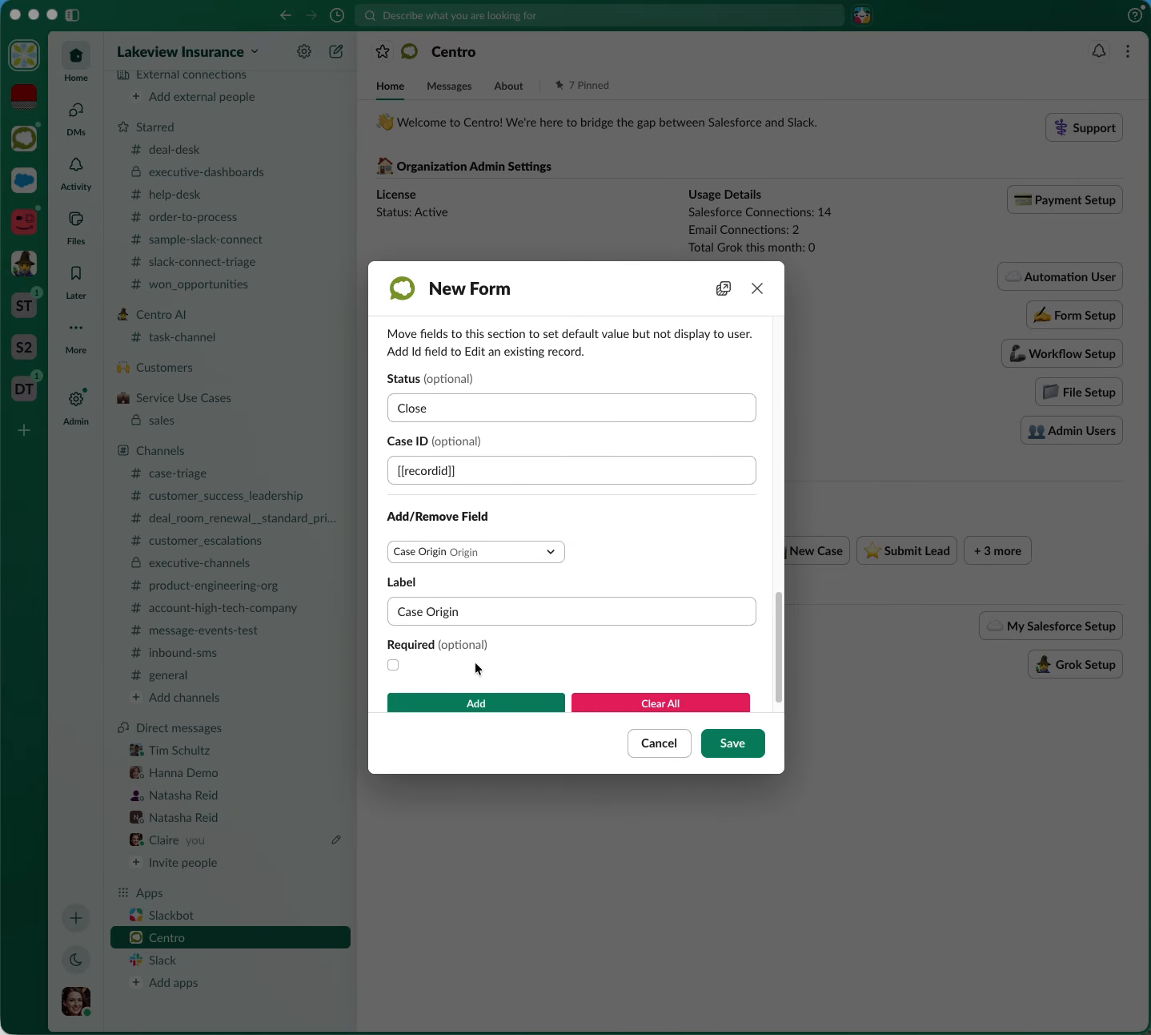
Choose Case Type as the field to add and review the displayed and hidden fields without adding it
{"action": "scroll", "coordinate": [483, 620], "scroll_direction": "up", "scroll_amount": 2}
{"action": "left_click", "coordinate": [495, 632]}
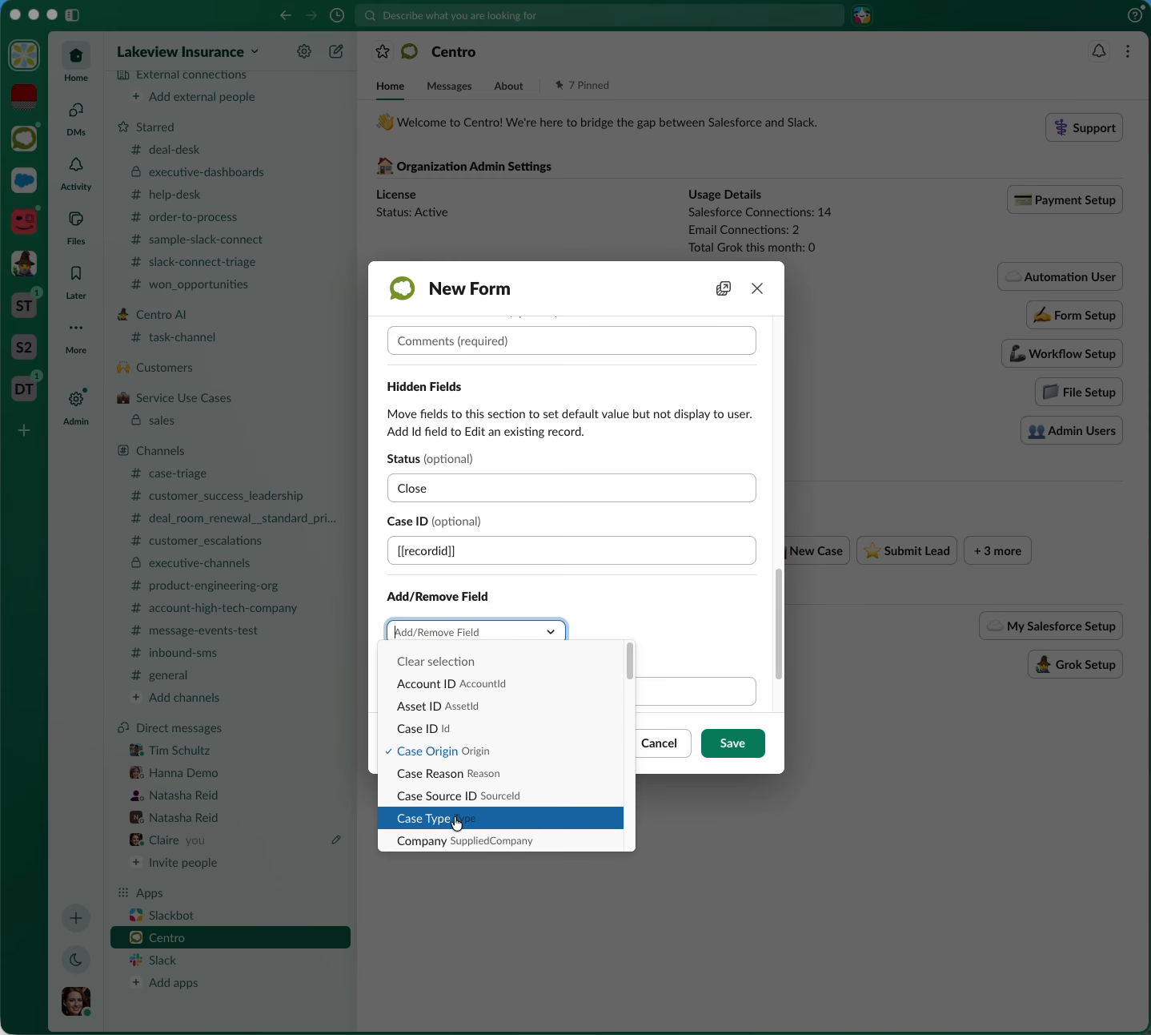
{"action": "left_click", "coordinate": [457, 818]}
{"action": "scroll", "coordinate": [520, 669], "scroll_direction": "down", "scroll_amount": 2}
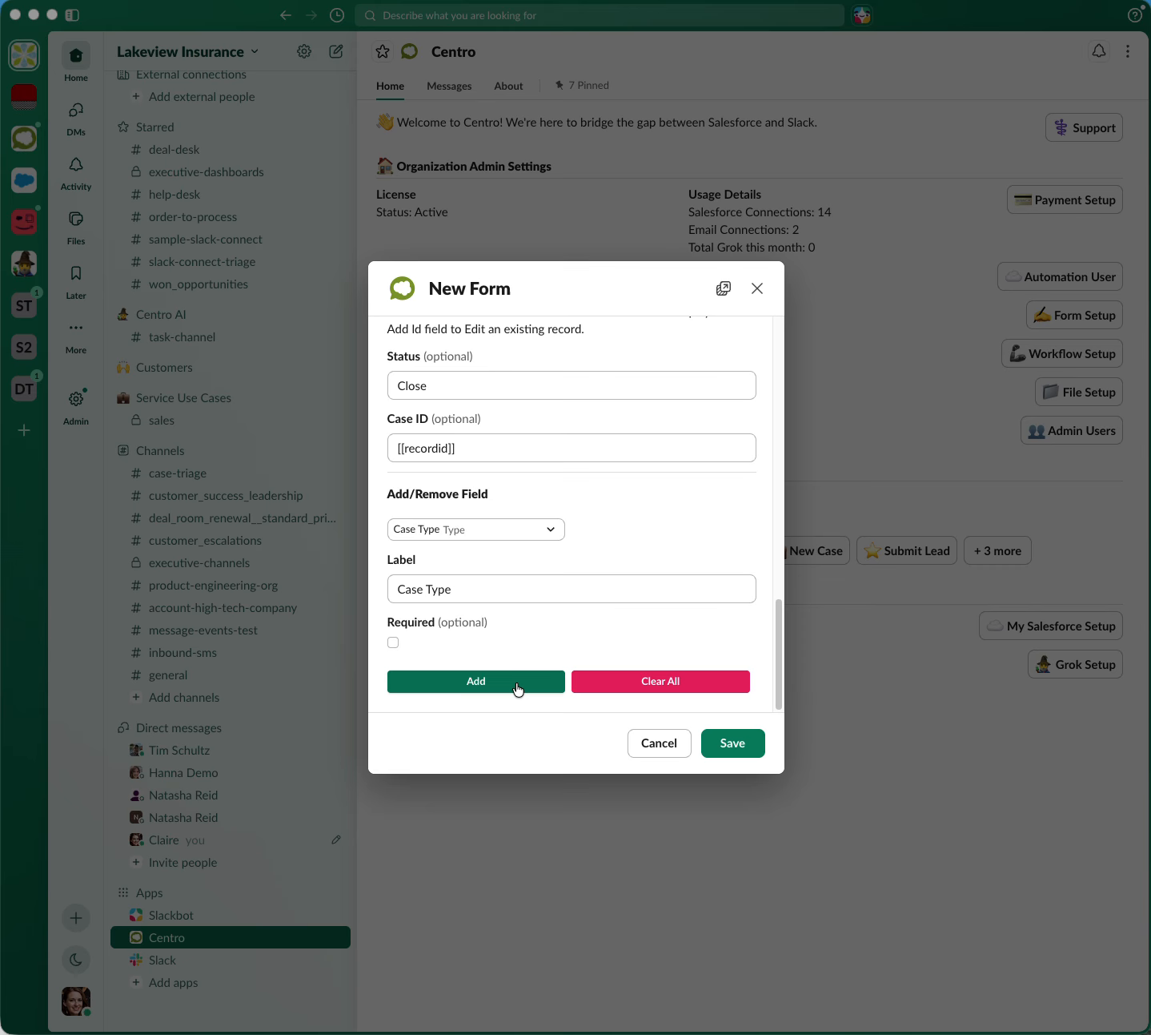
{"action": "scroll", "coordinate": [537, 412], "scroll_direction": "up", "scroll_amount": 3}
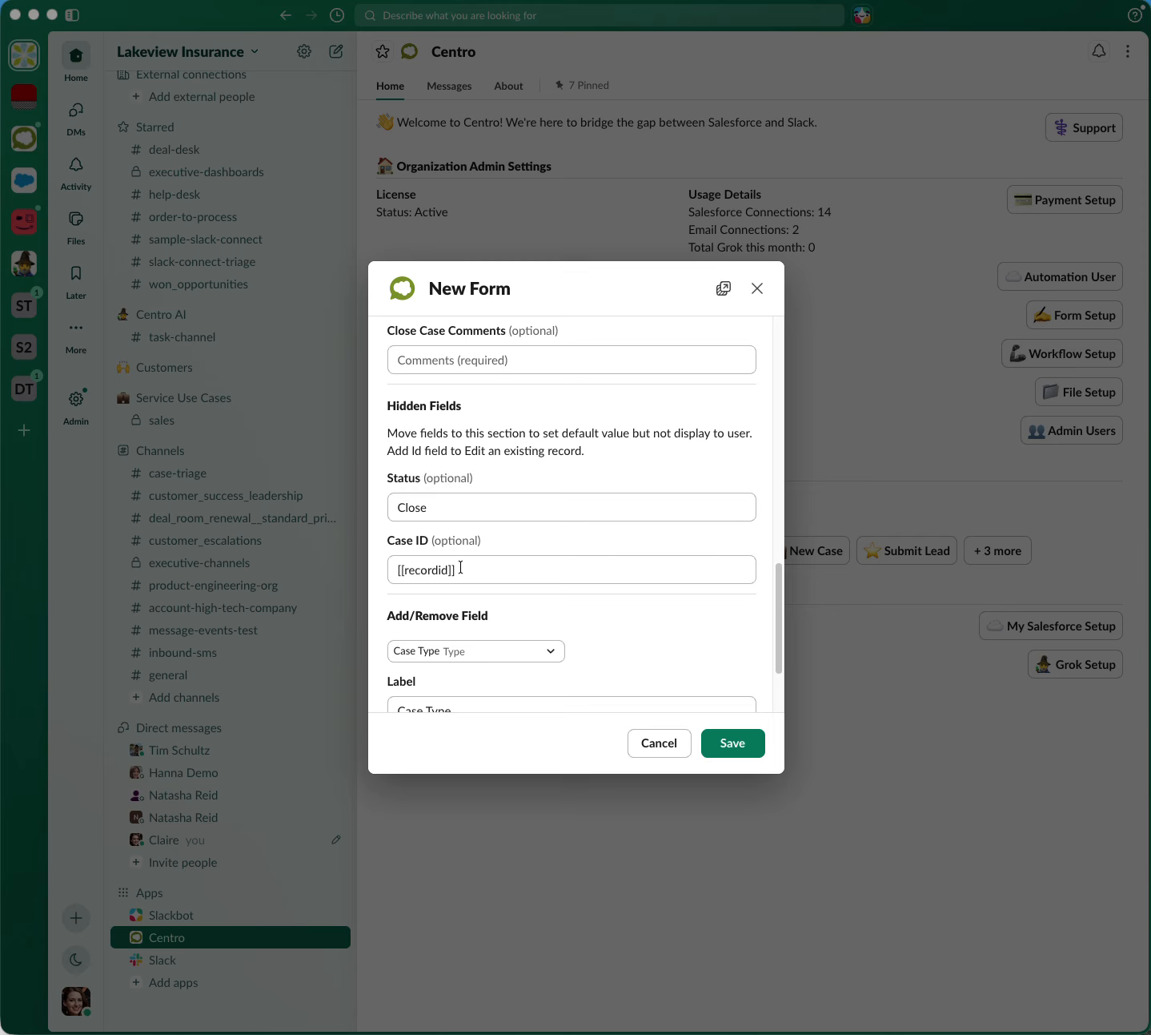
{"action": "scroll", "coordinate": [455, 568], "scroll_direction": "up", "scroll_amount": 2}
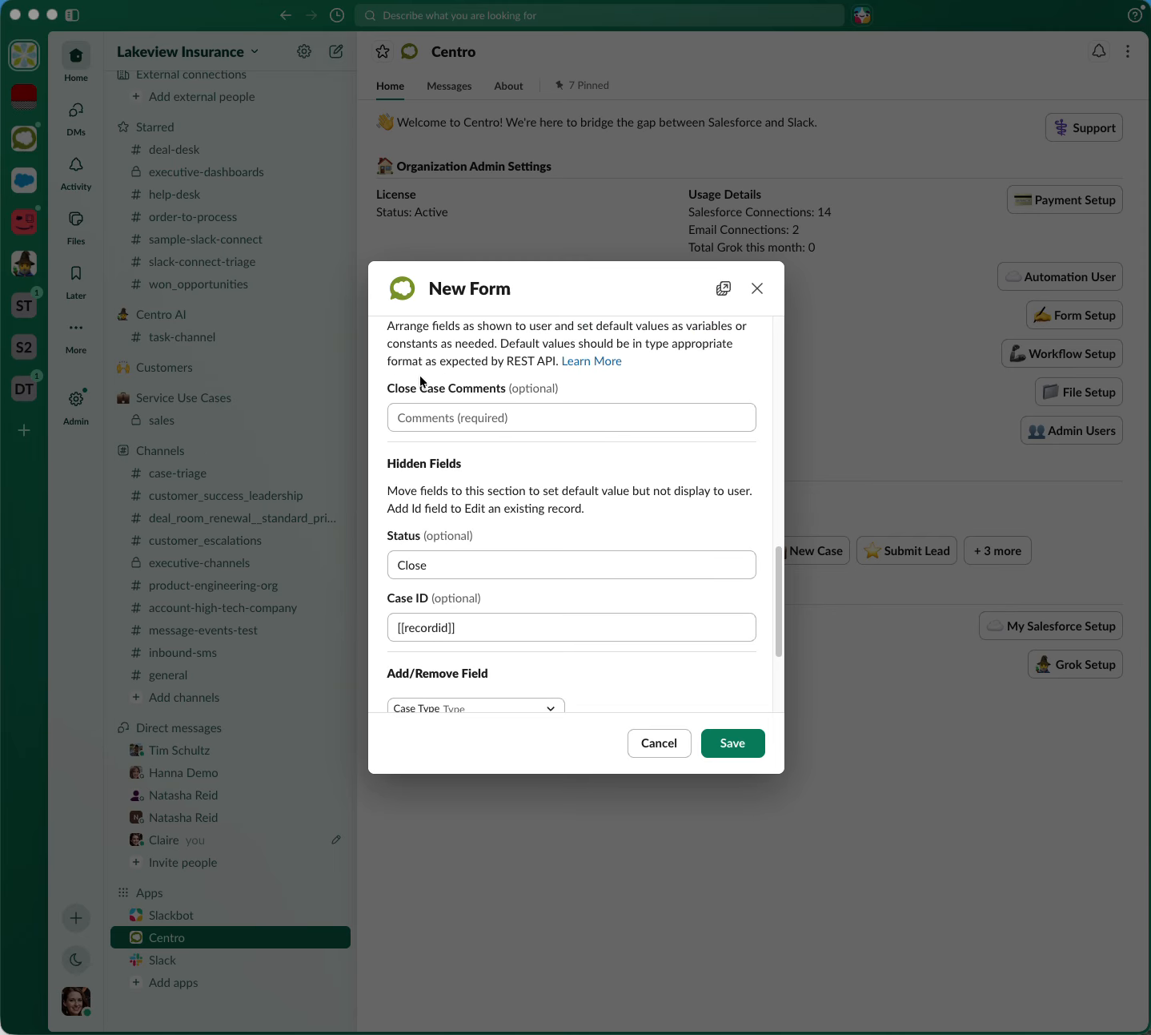
{"action": "scroll", "coordinate": [443, 389], "scroll_direction": "up", "scroll_amount": 1}
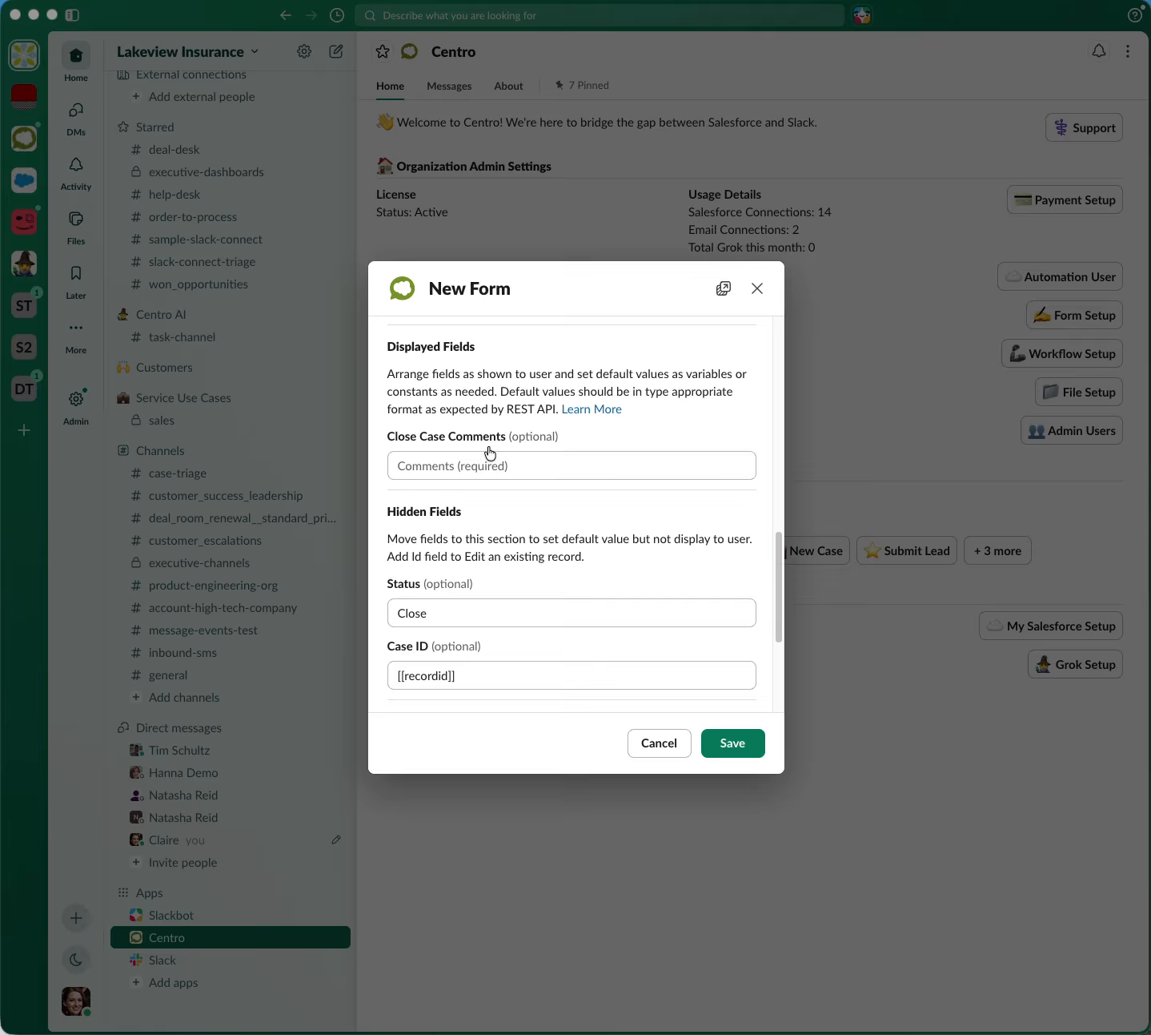
{"action": "scroll", "coordinate": [483, 525], "scroll_direction": "down", "scroll_amount": 5}
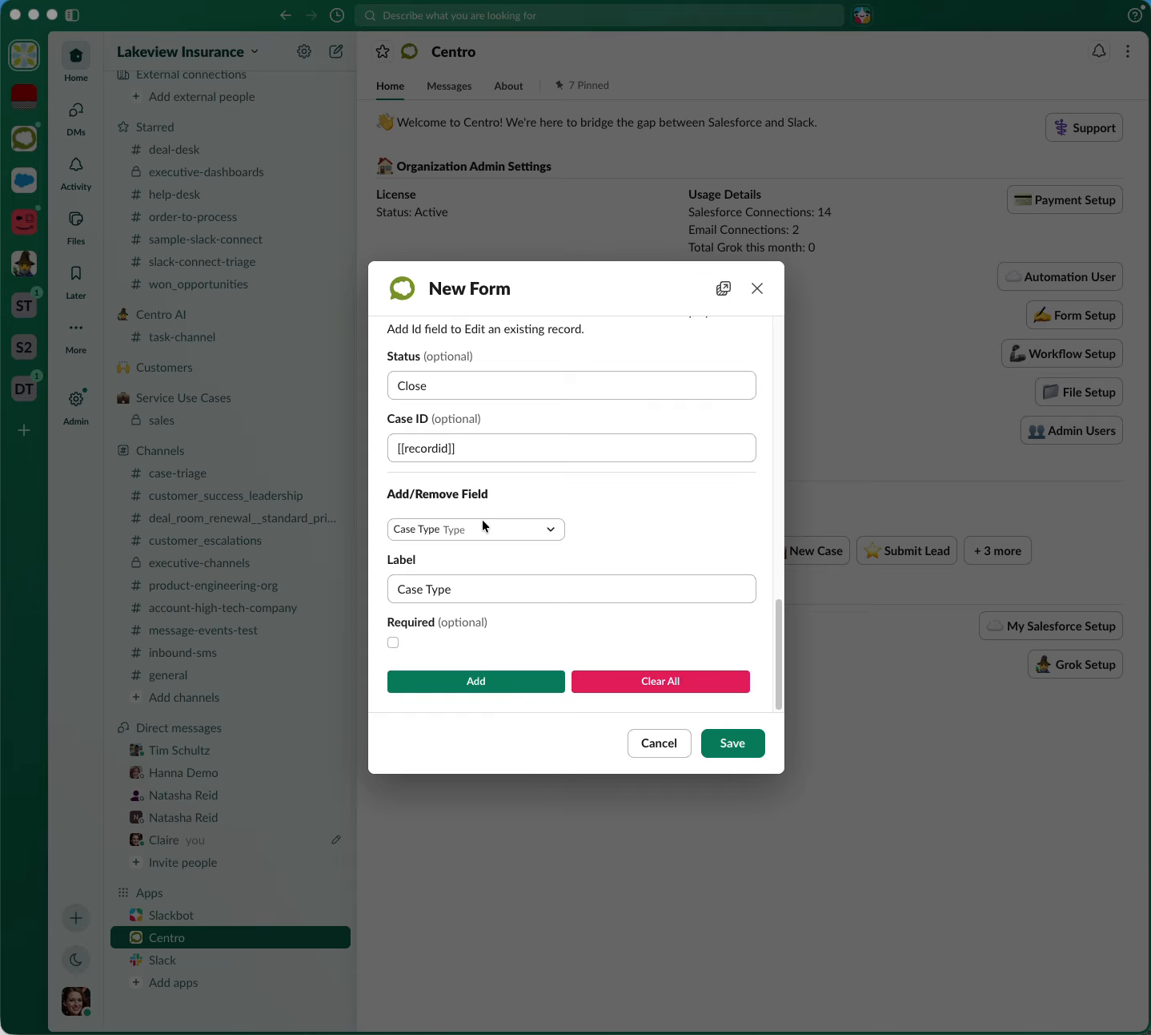
Find the Internal Comments field by searching for "inter" and remove it from the form's displayed fields
{"action": "left_click", "coordinate": [459, 529]}
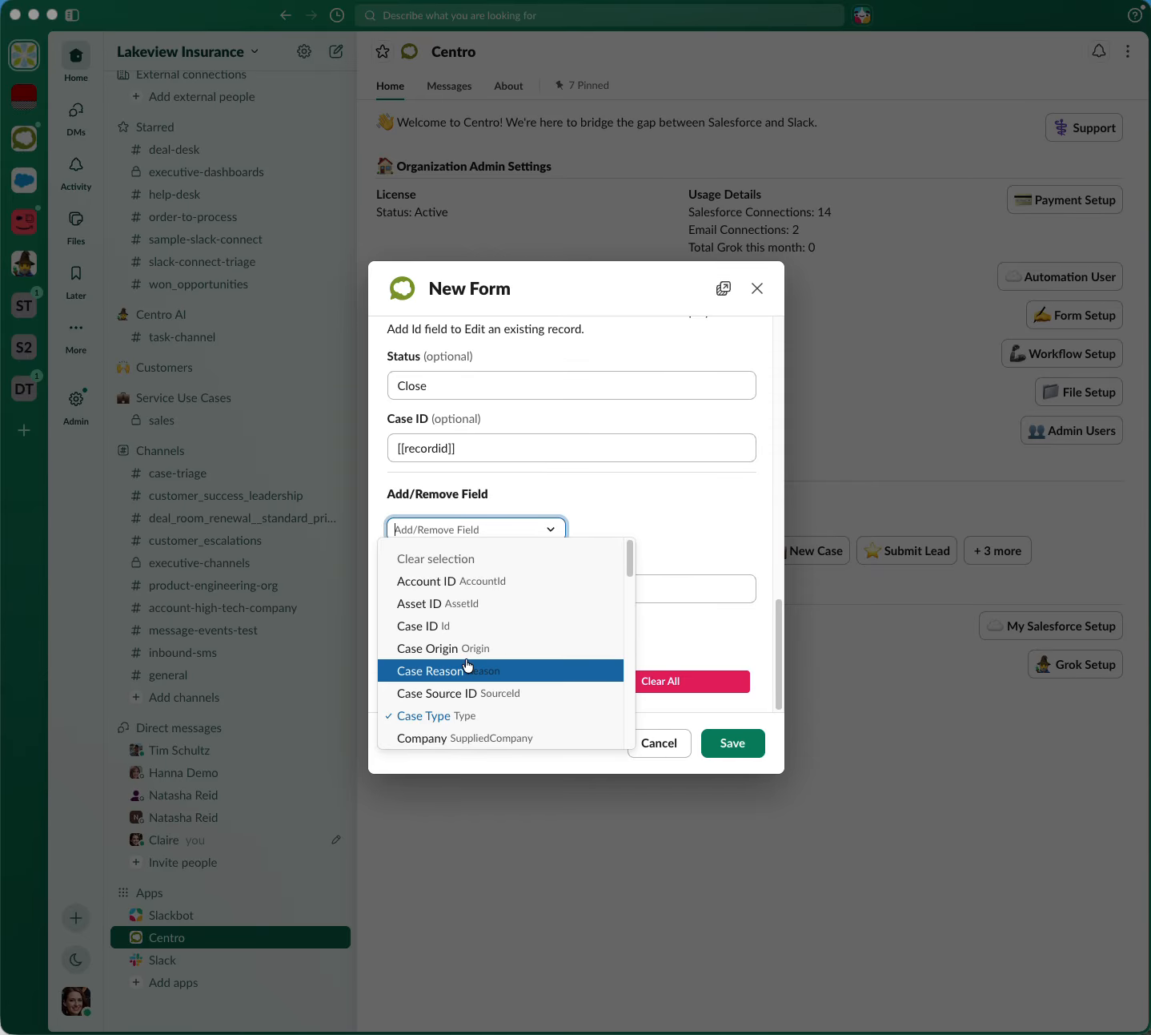
{"action": "type", "text": "inter"}
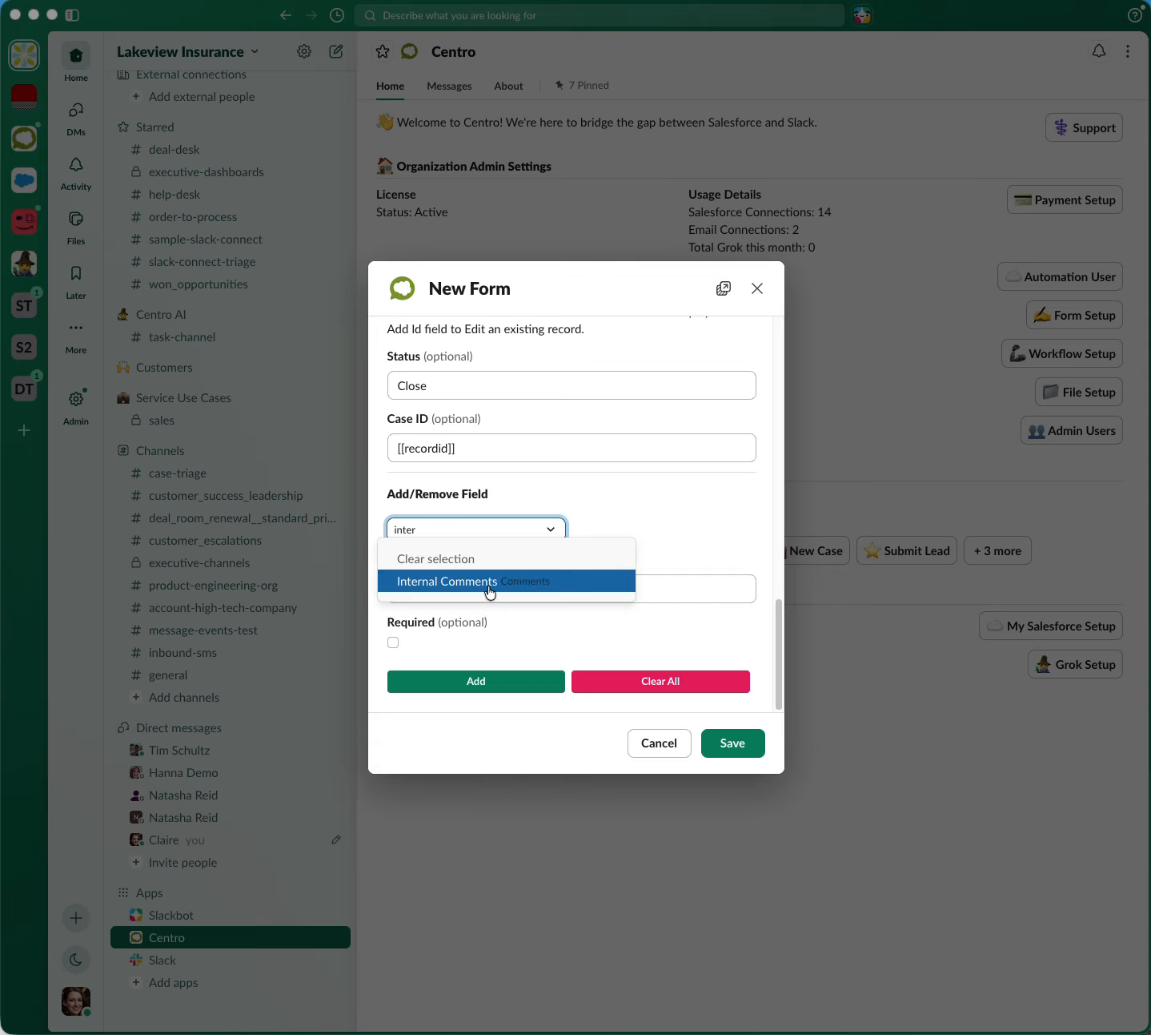
{"action": "left_click", "coordinate": [489, 583]}
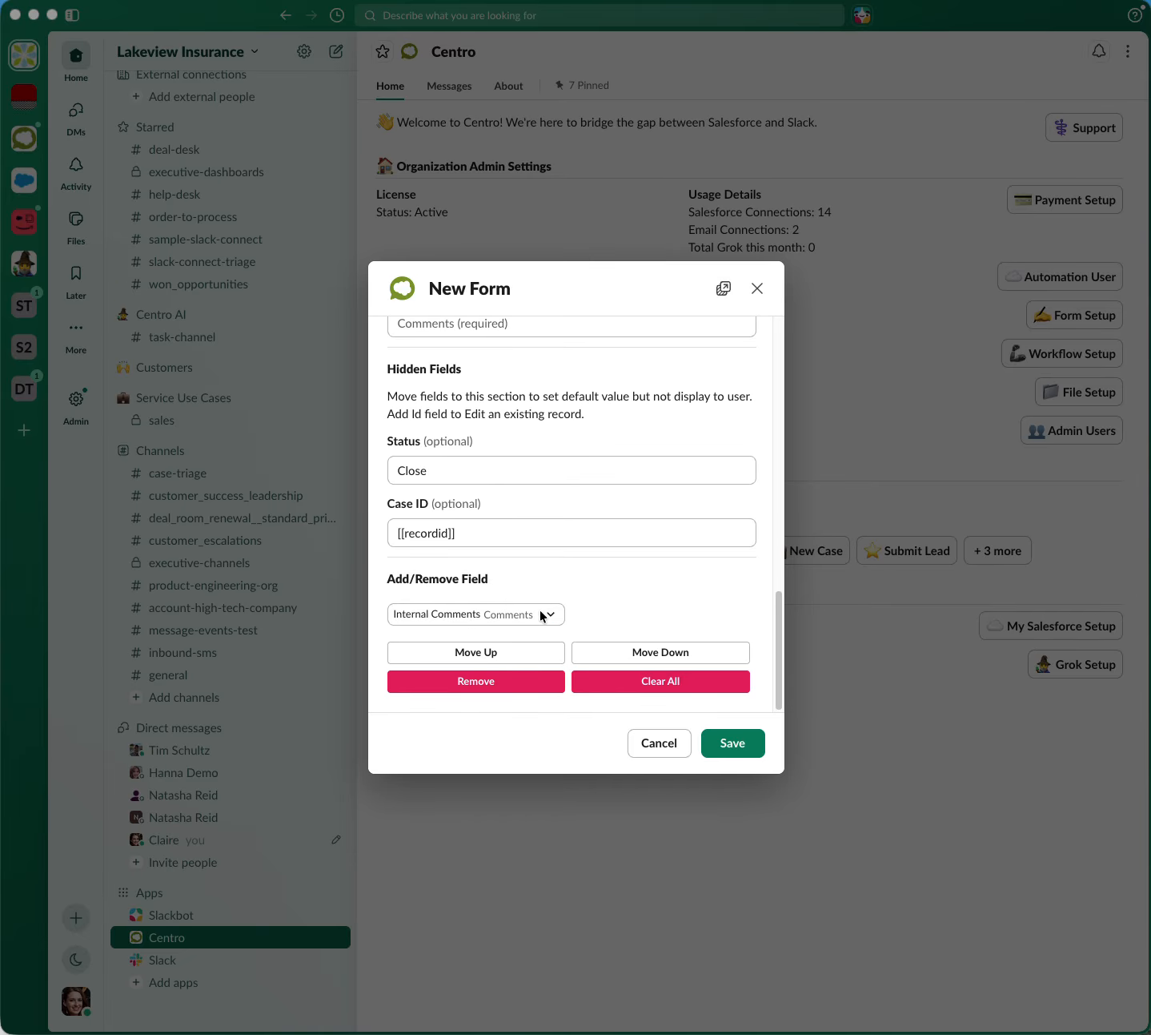
{"action": "left_click", "coordinate": [519, 683]}
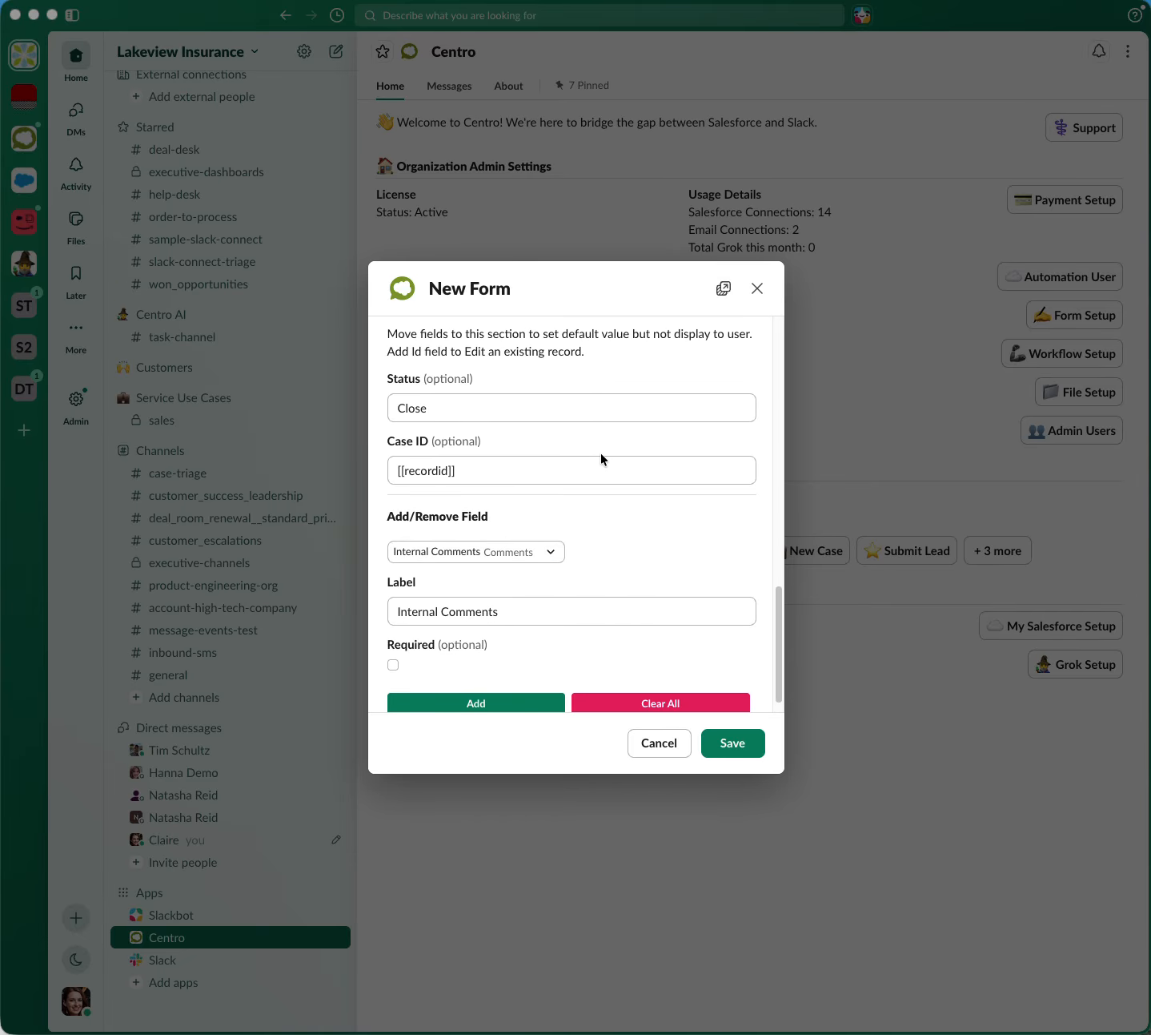
Check the Displayed Fields section, save the form and close the form setup
{"action": "scroll", "coordinate": [602, 459], "scroll_direction": "up", "scroll_amount": 4}
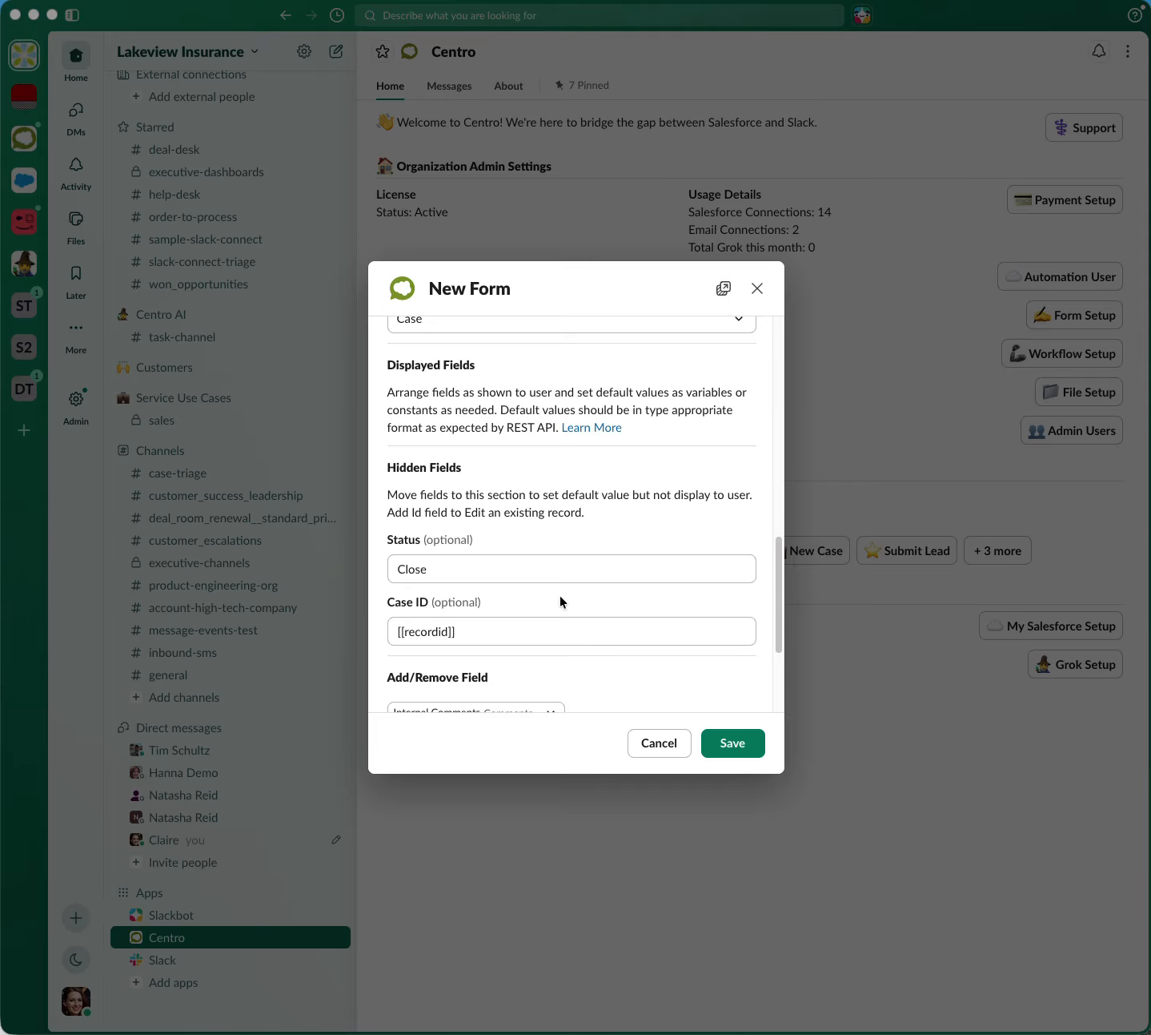
{"action": "left_click", "coordinate": [748, 751]}
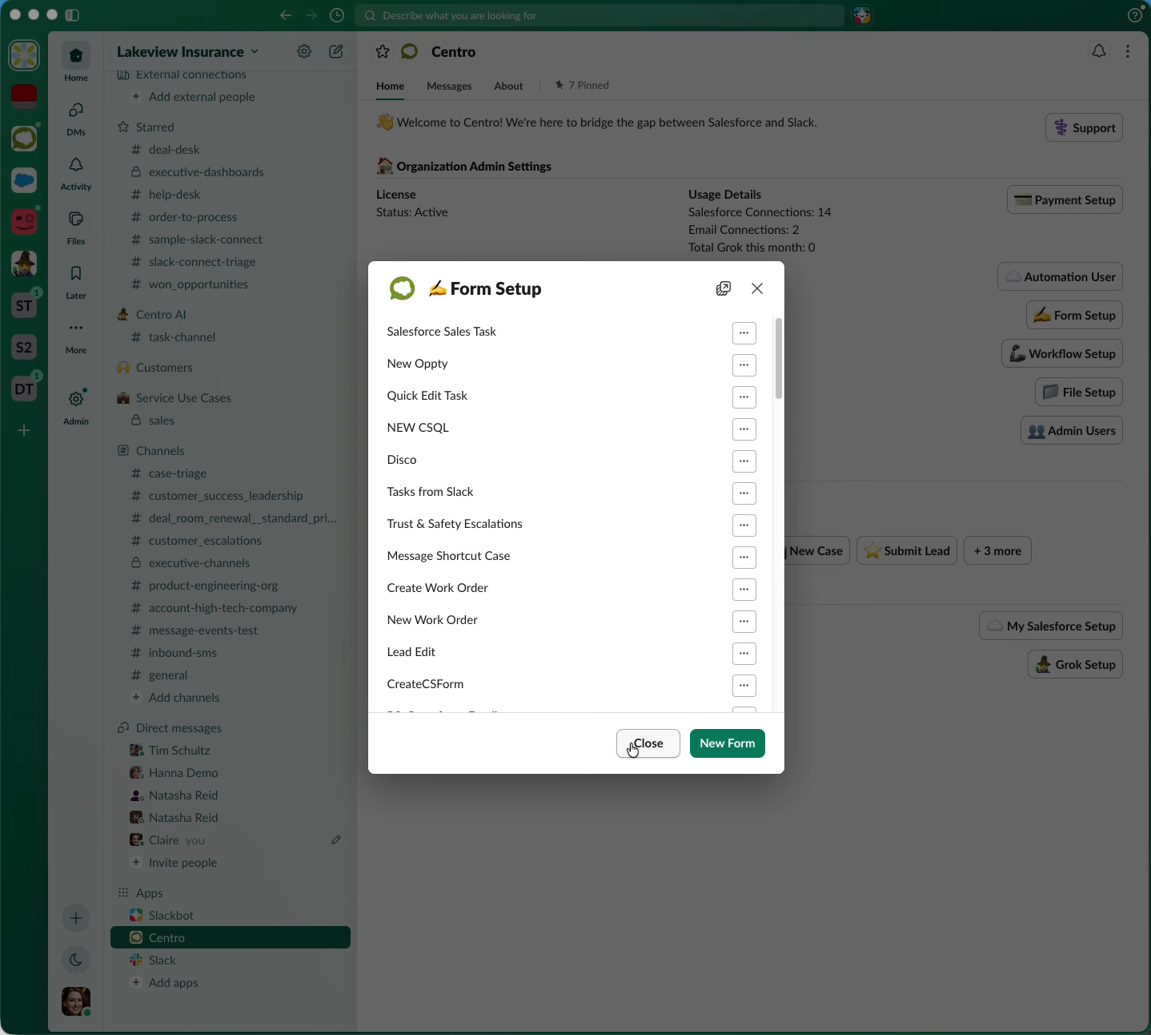
{"action": "left_click", "coordinate": [648, 743]}
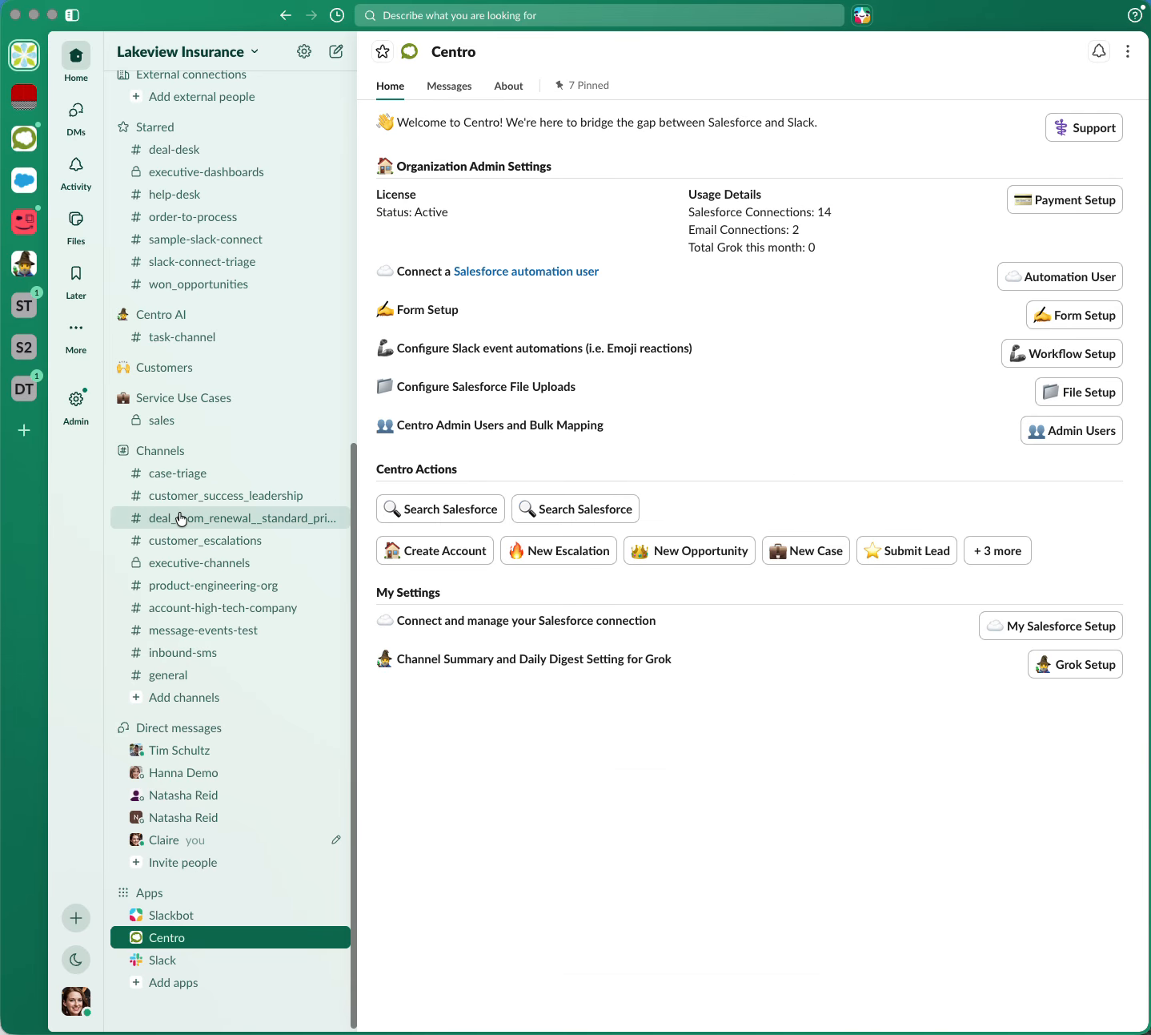
Go to the ext_do_united channel and open the customization settings of the case in the open thread
{"action": "scroll", "coordinate": [184, 513], "scroll_direction": "up", "scroll_amount": 10}
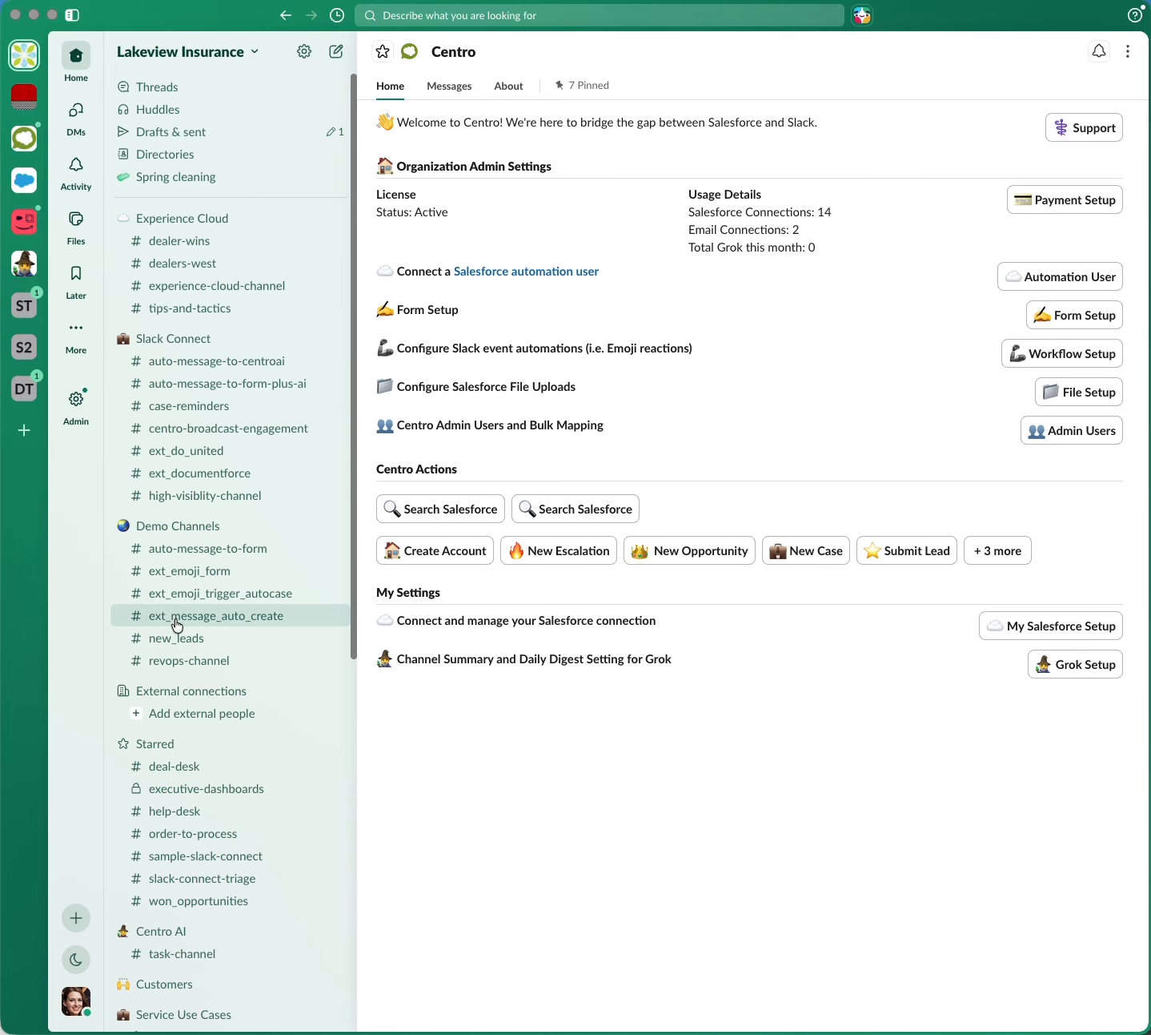
{"action": "left_click", "coordinate": [224, 451]}
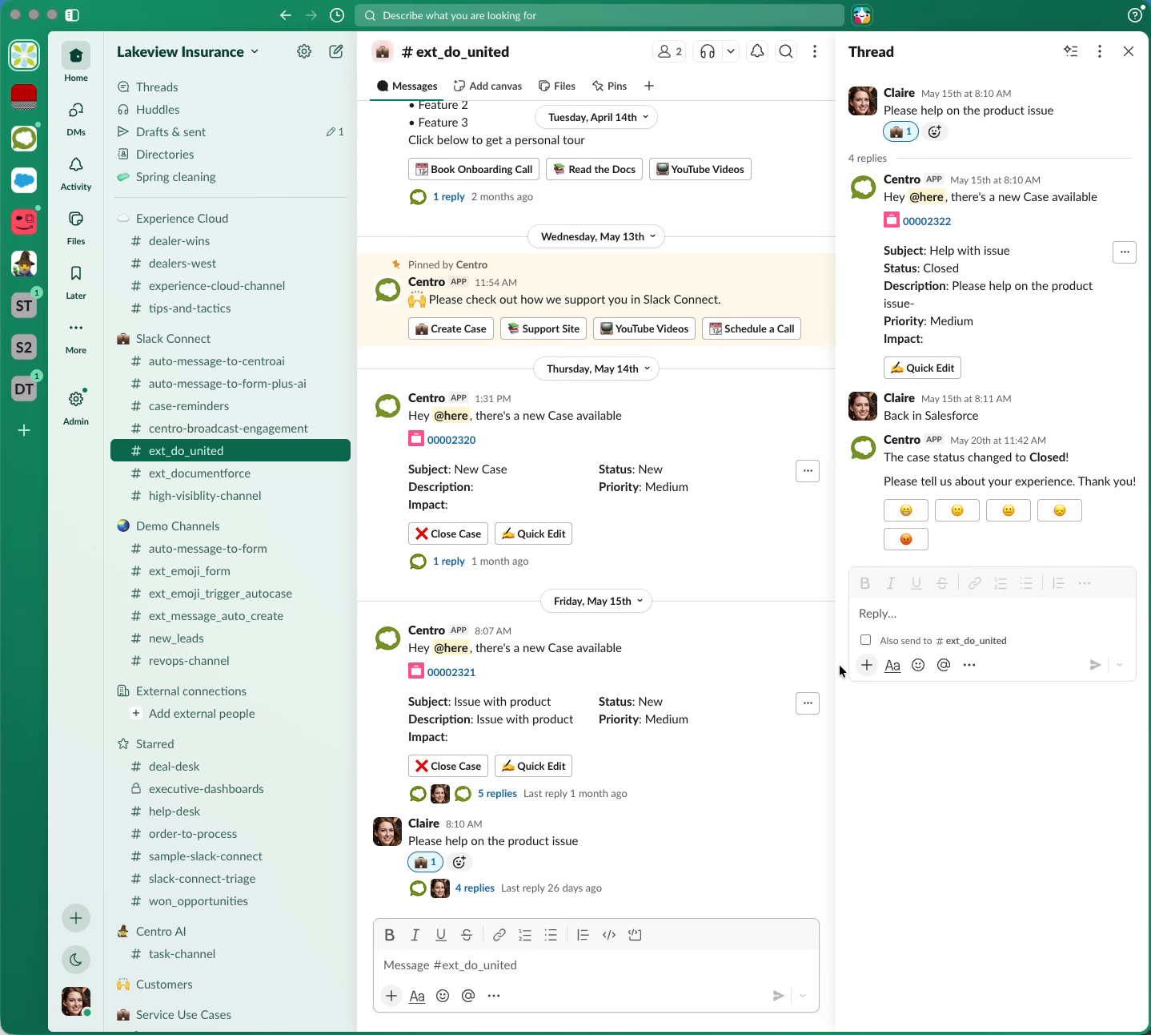
{"action": "left_click", "coordinate": [1125, 253]}
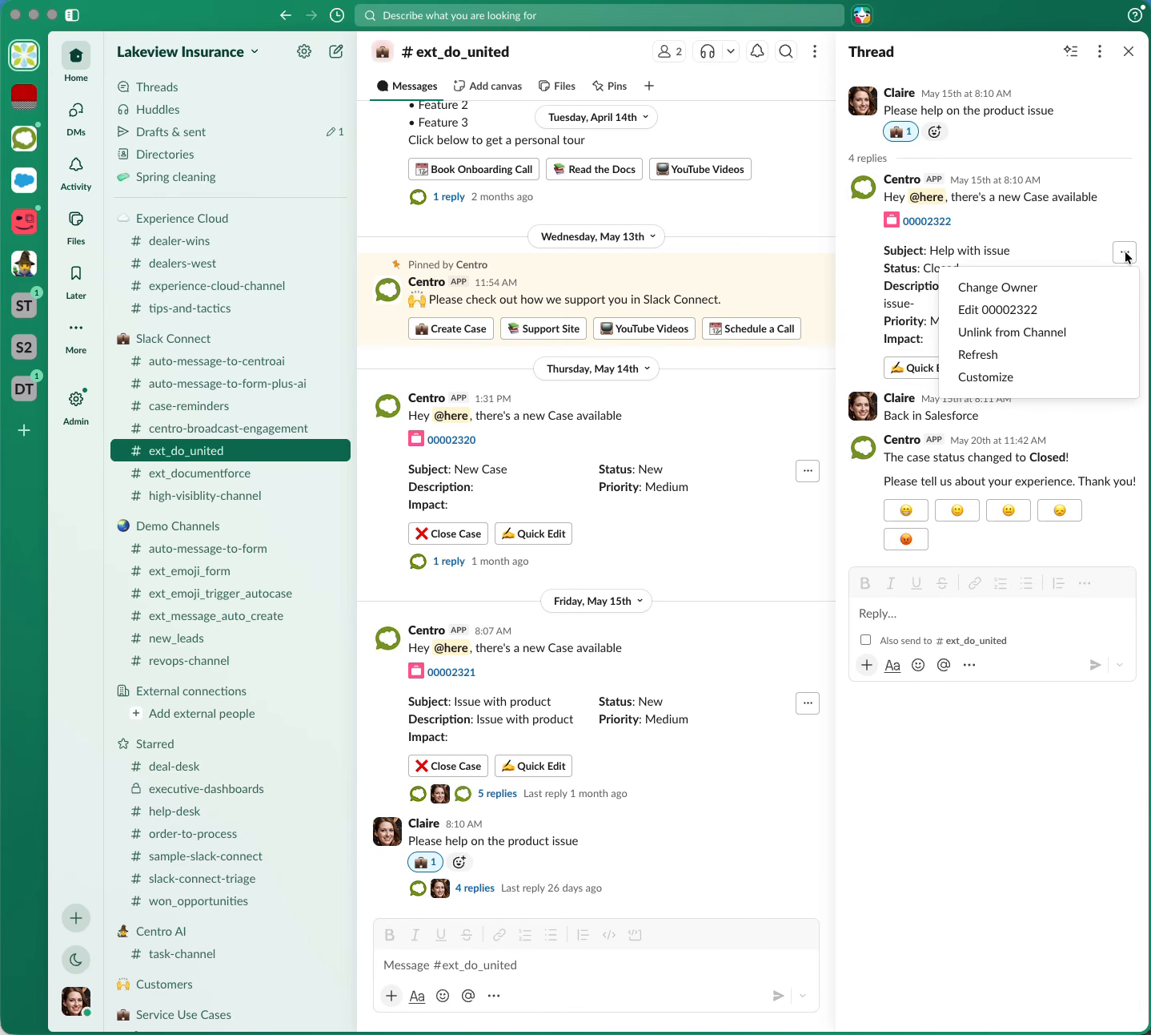
{"action": "left_click", "coordinate": [999, 377]}
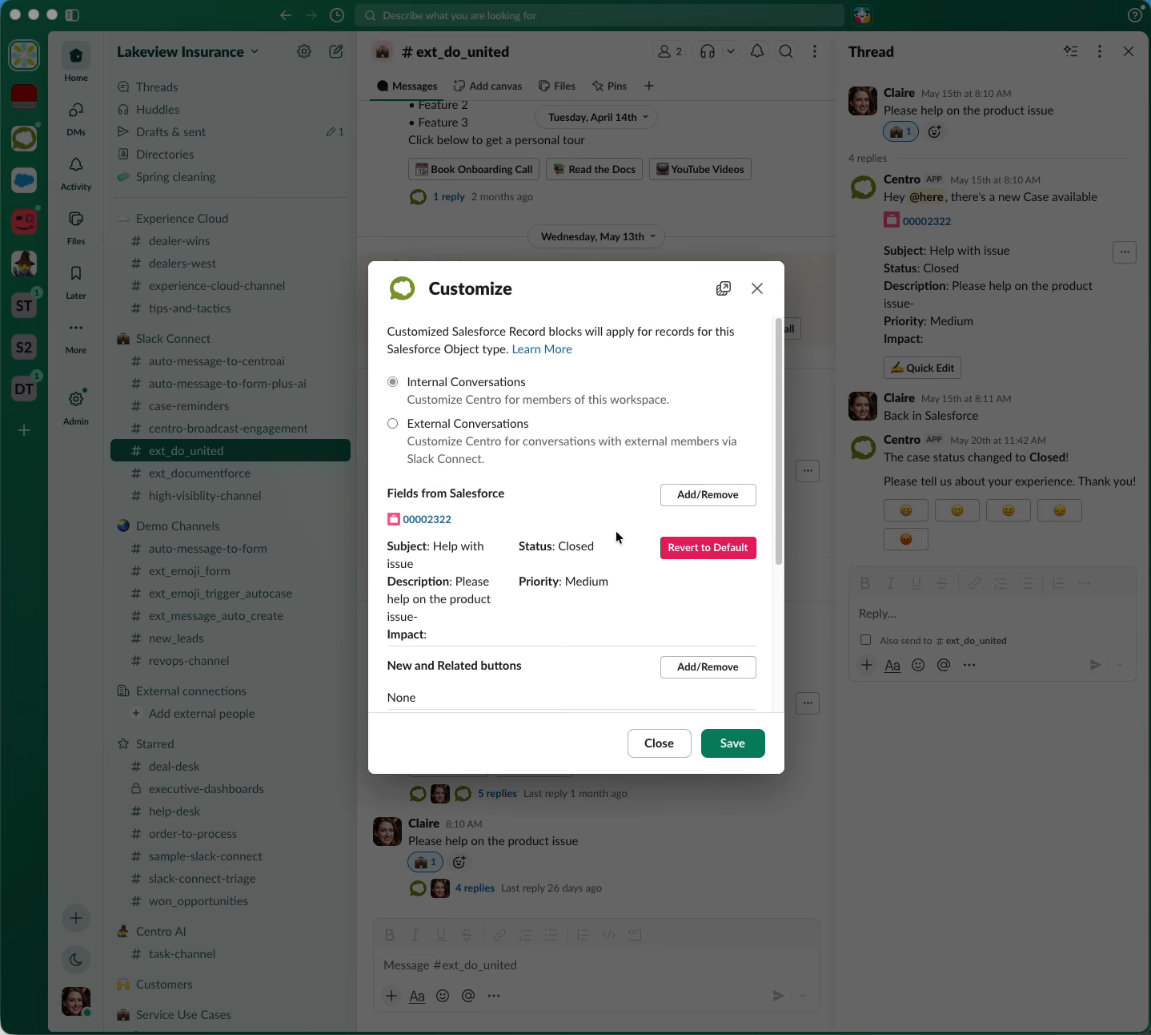
Start a new custom workflow button for the case with the workflow type Submit Centro Salesforce Form / Fire Platform Event
{"action": "scroll", "coordinate": [617, 537], "scroll_direction": "down", "scroll_amount": 5}
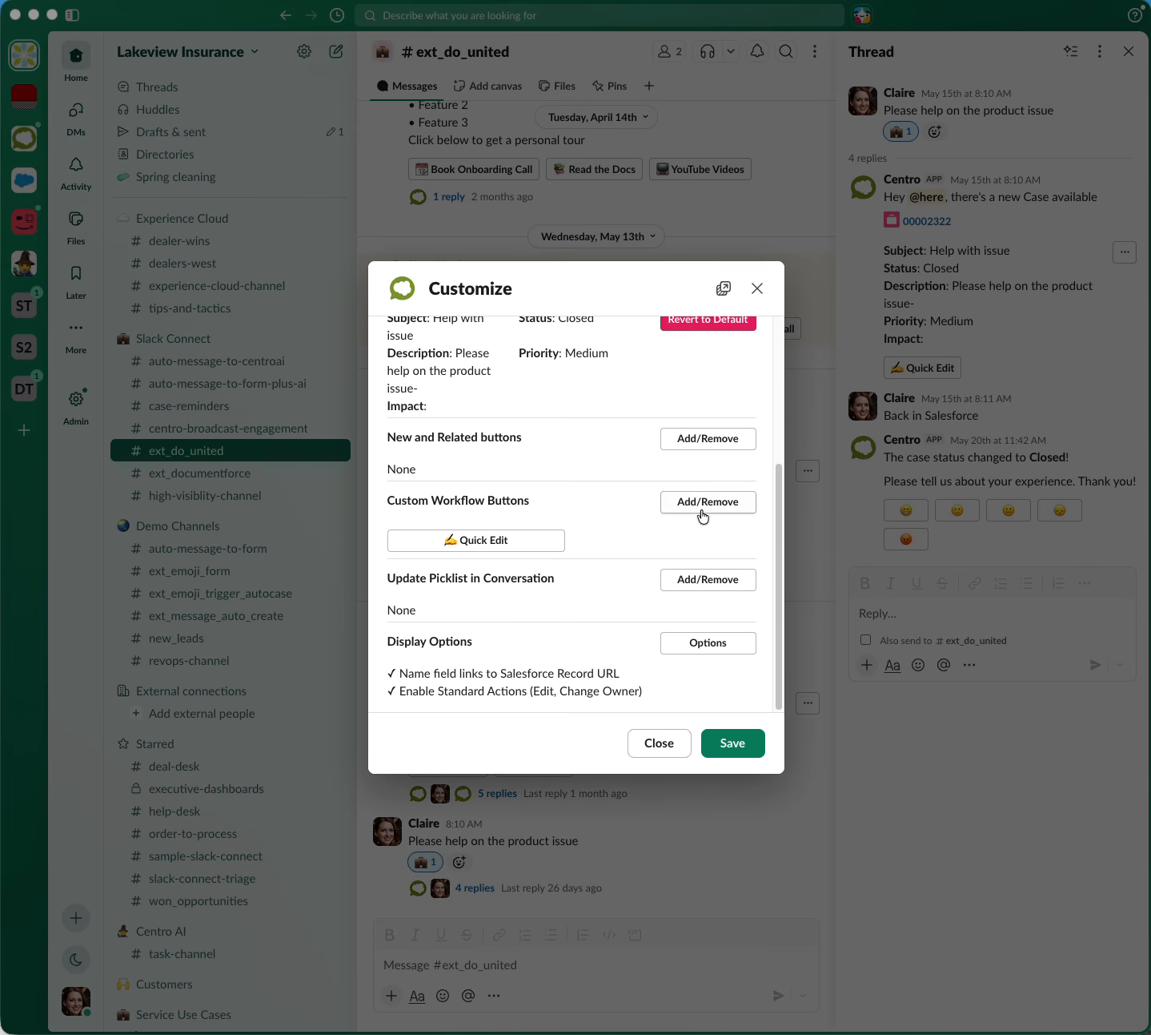
{"action": "left_click_drag", "start_coordinate": [387, 500], "coordinate": [539, 509]}
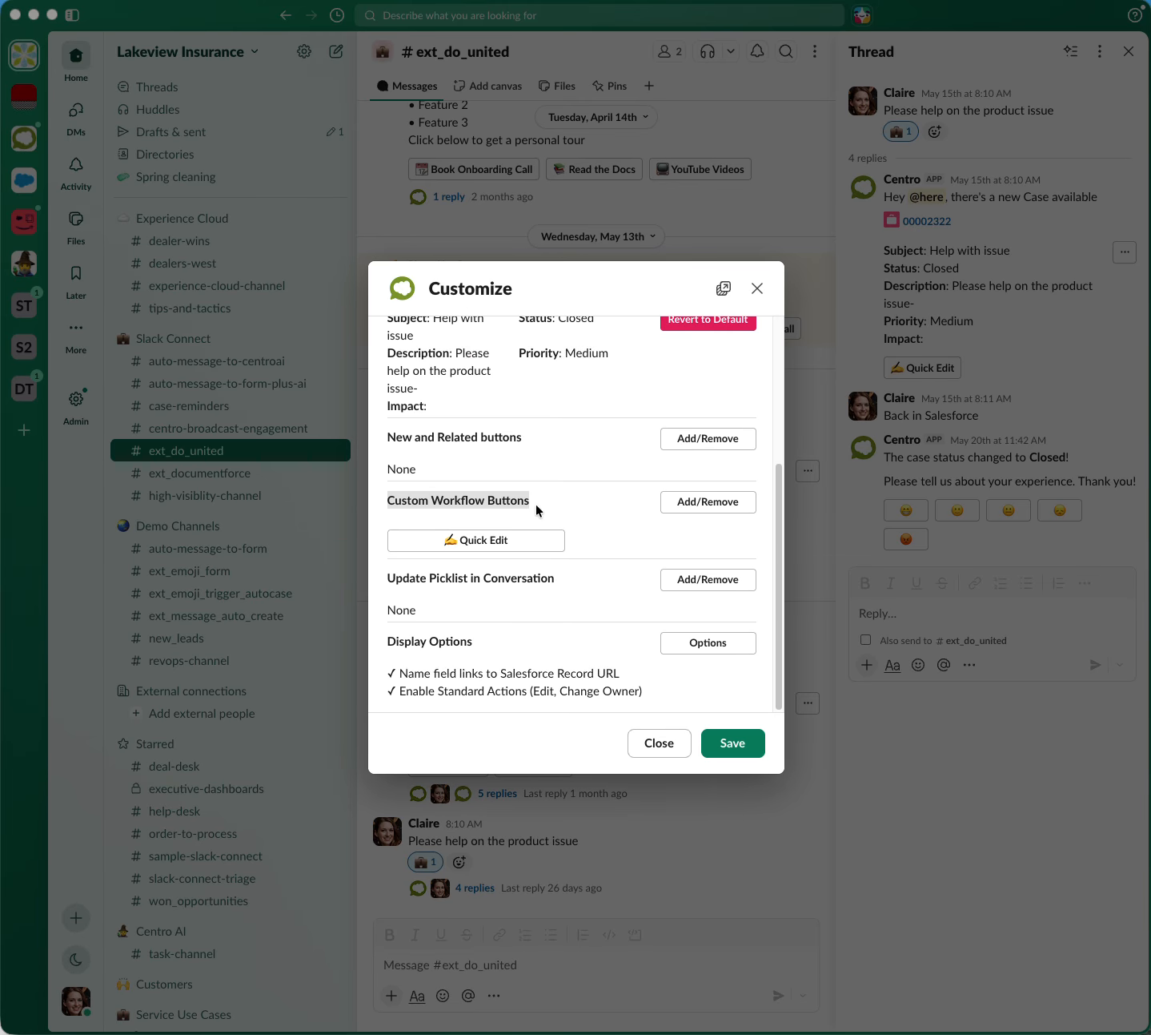
{"action": "left_click", "coordinate": [728, 506]}
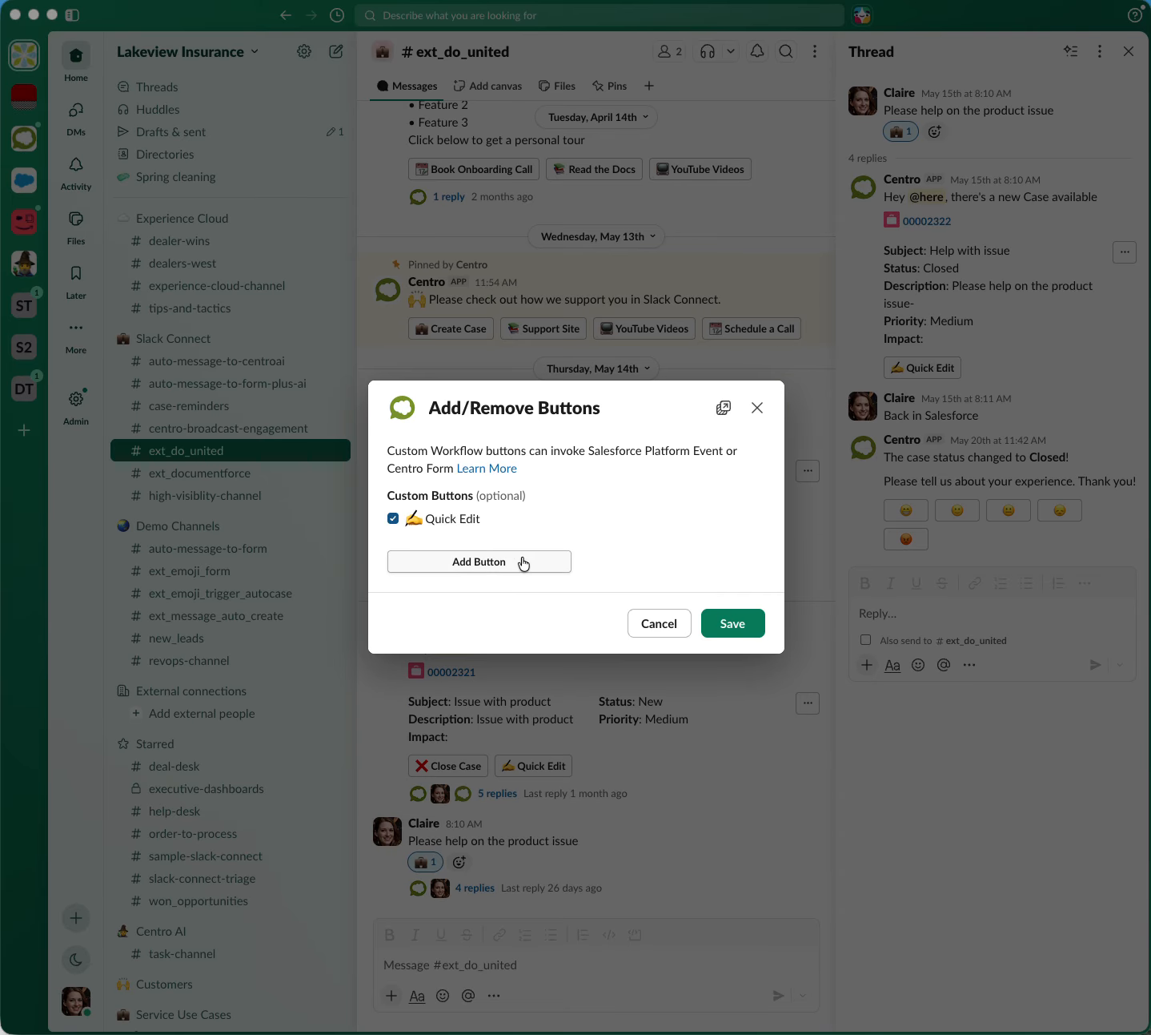
{"action": "left_click", "coordinate": [522, 562]}
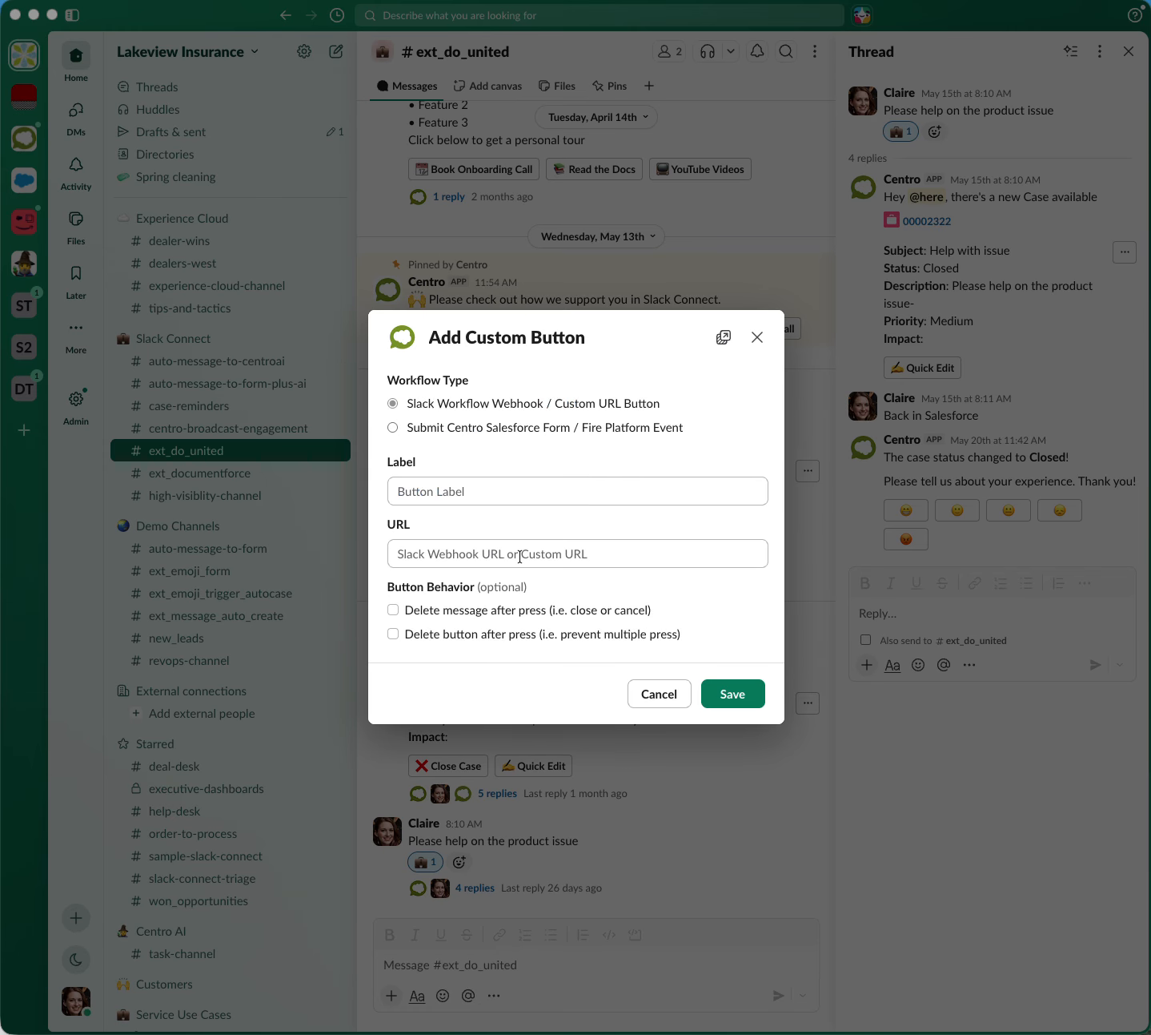
{"action": "left_click", "coordinate": [393, 428]}
Label the new custom button ":x: Close Case"
{"action": "left_click", "coordinate": [439, 446]}
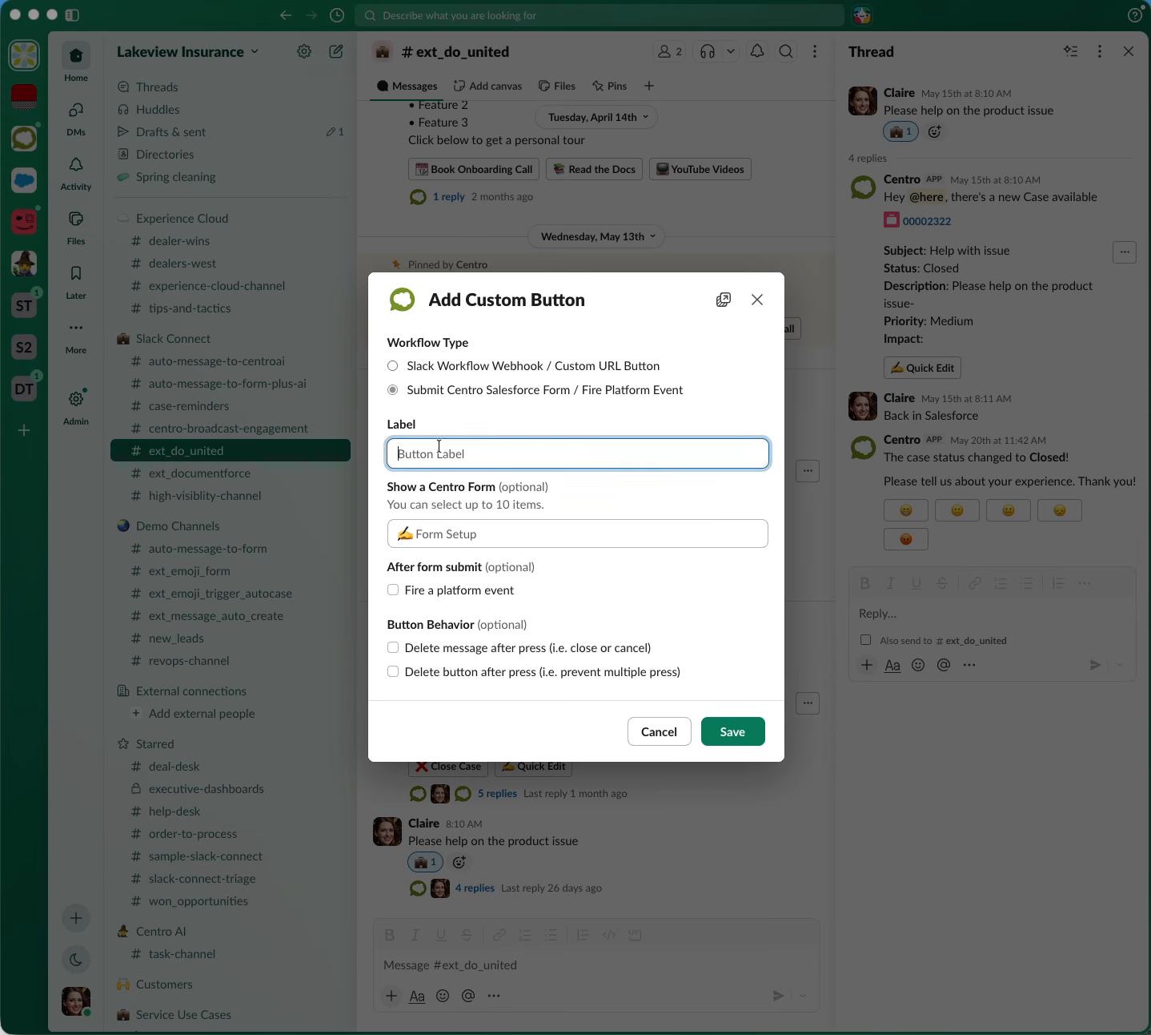
{"action": "type", "text": ":x: Close Case"}
Make the button show Case Close Form - Customer and save it with the "Delete button after press" behavior enabled
{"action": "left_click", "coordinate": [434, 533]}
{"action": "scroll", "coordinate": [478, 688], "scroll_direction": "down", "scroll_amount": 10}
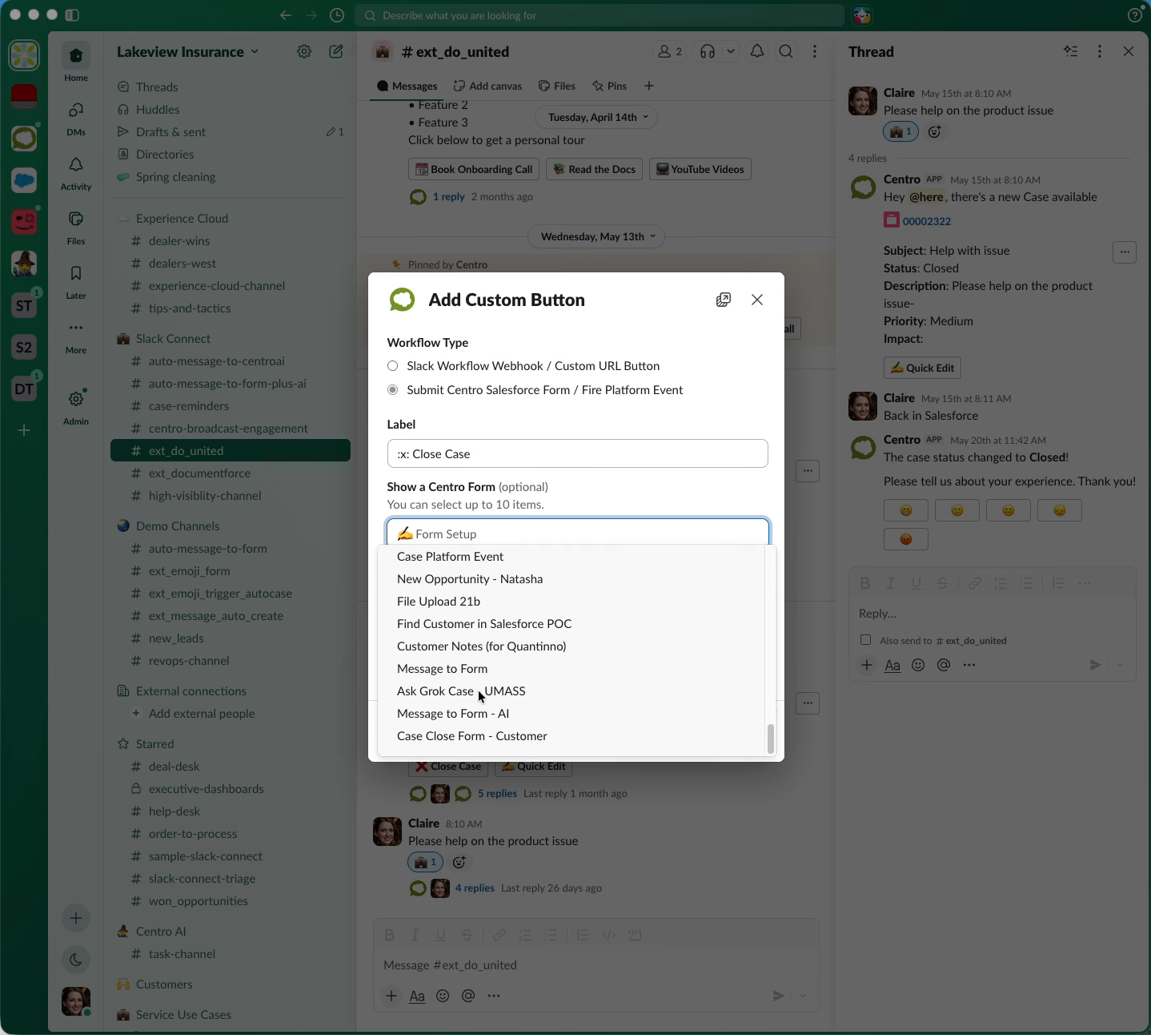
{"action": "left_click", "coordinate": [481, 736]}
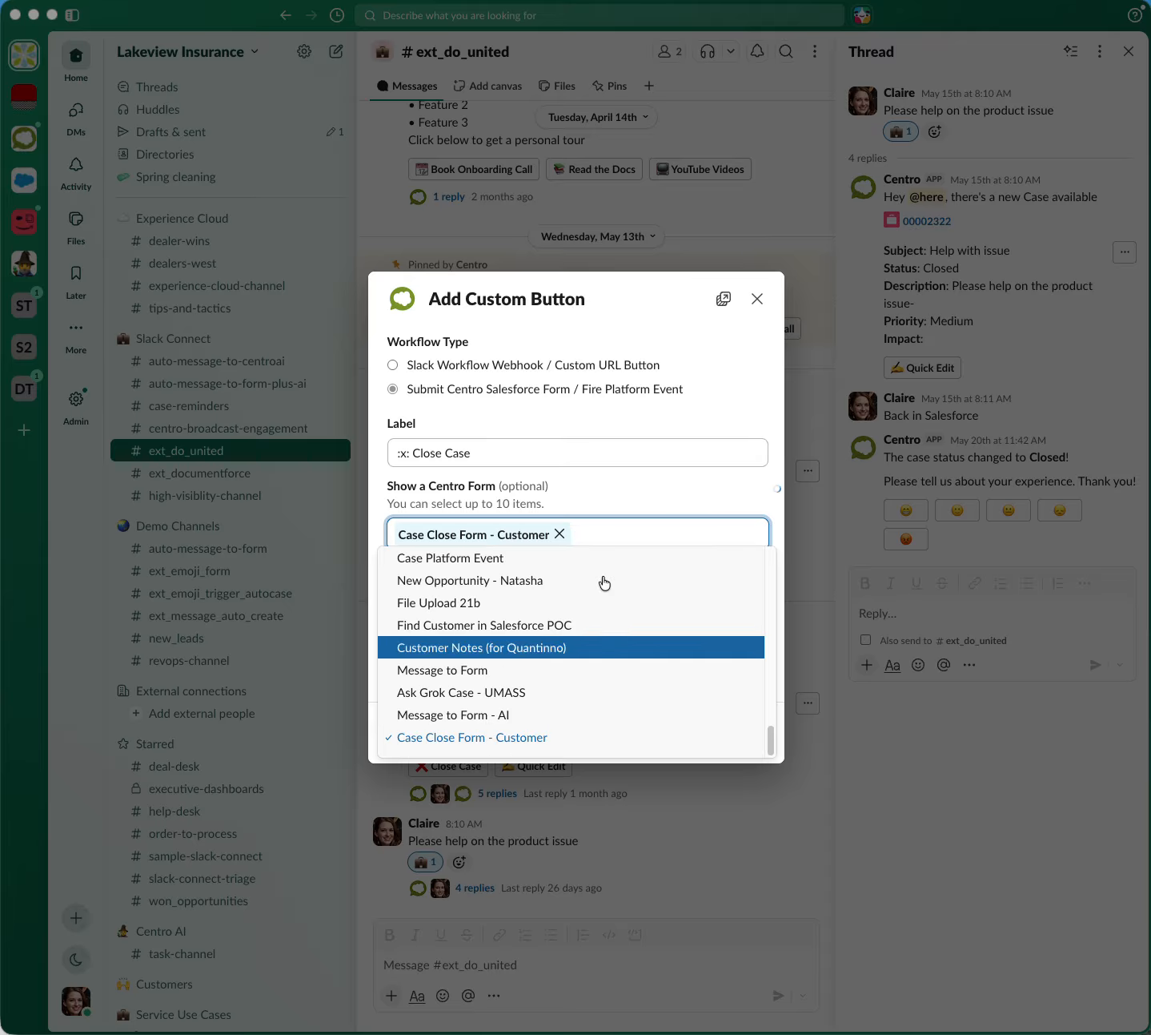
{"action": "key", "text": "Escape"}
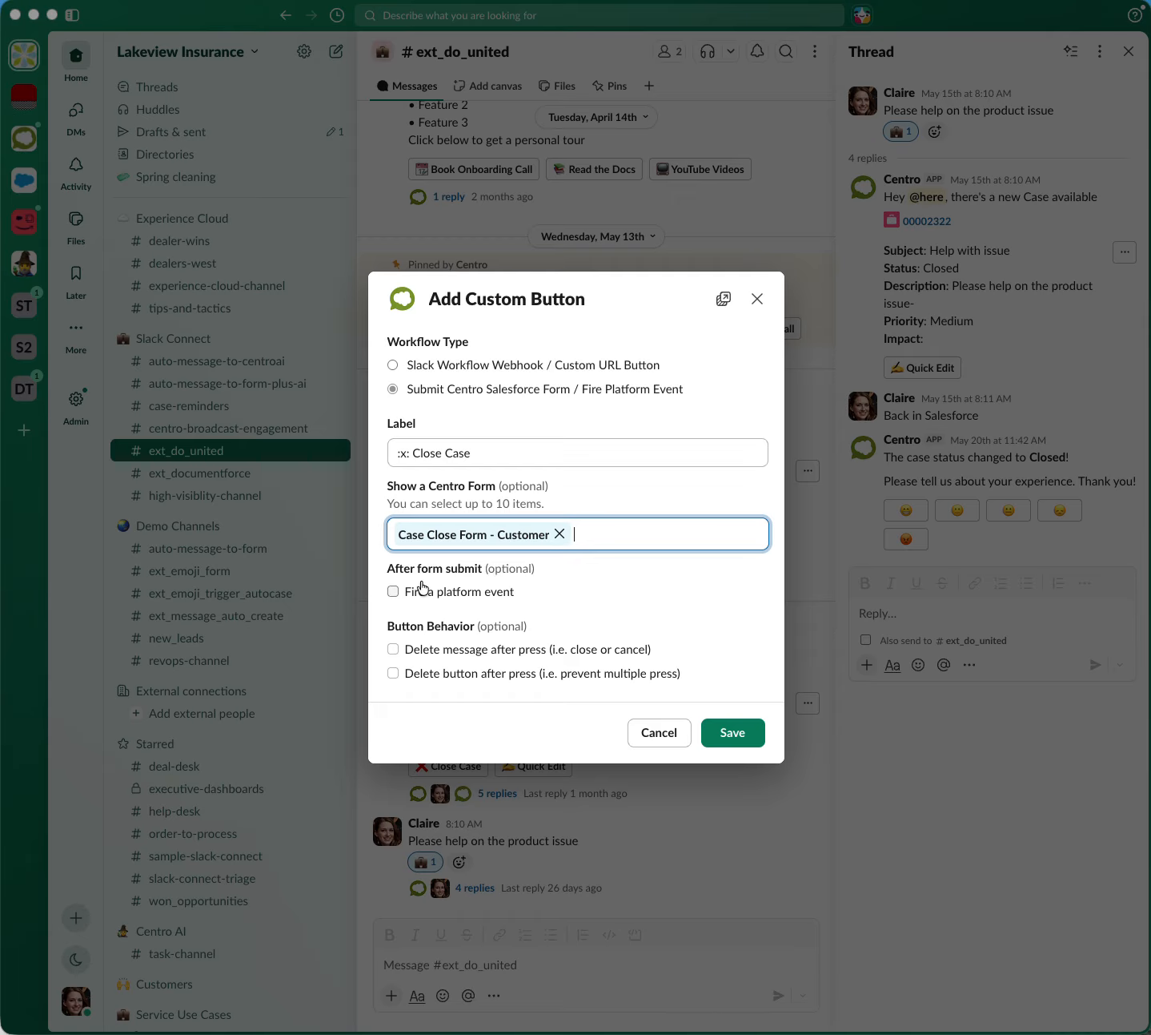
{"action": "left_click", "coordinate": [391, 677]}
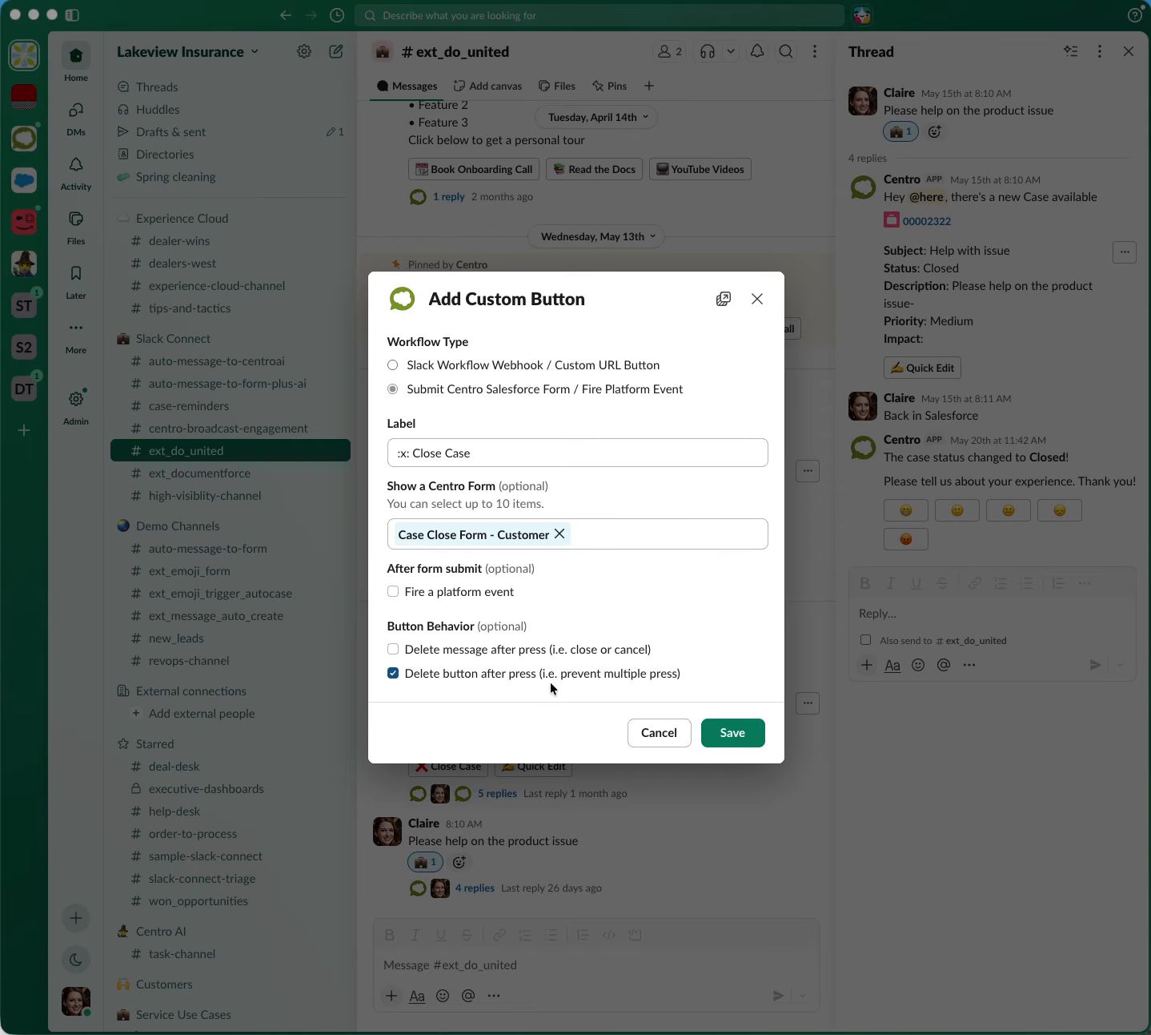
{"action": "left_click", "coordinate": [746, 733]}
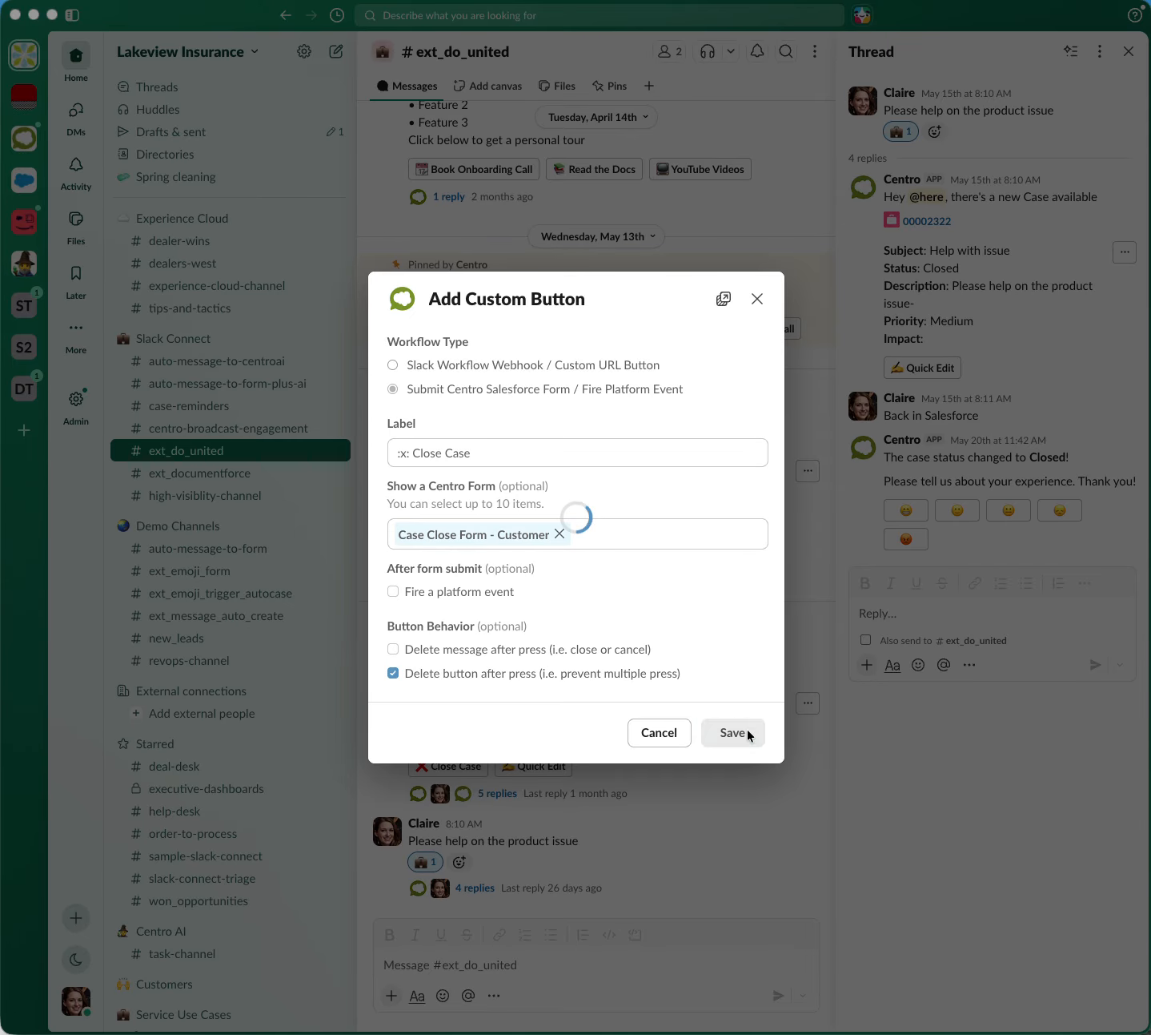
Save the custom button selection and the case customization, and refresh the case record in the thread
{"action": "left_click", "coordinate": [740, 638]}
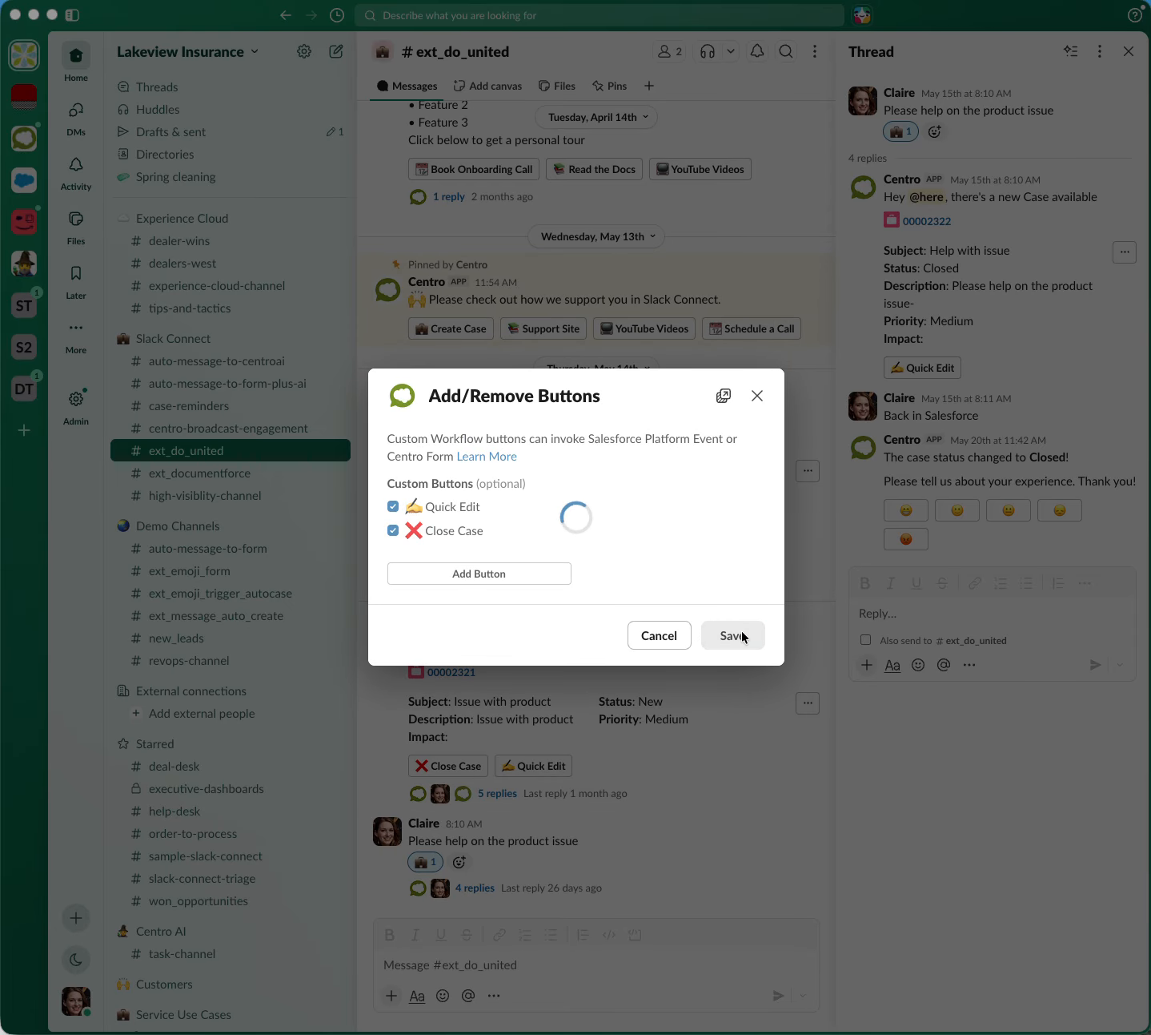
{"action": "left_click", "coordinate": [735, 745]}
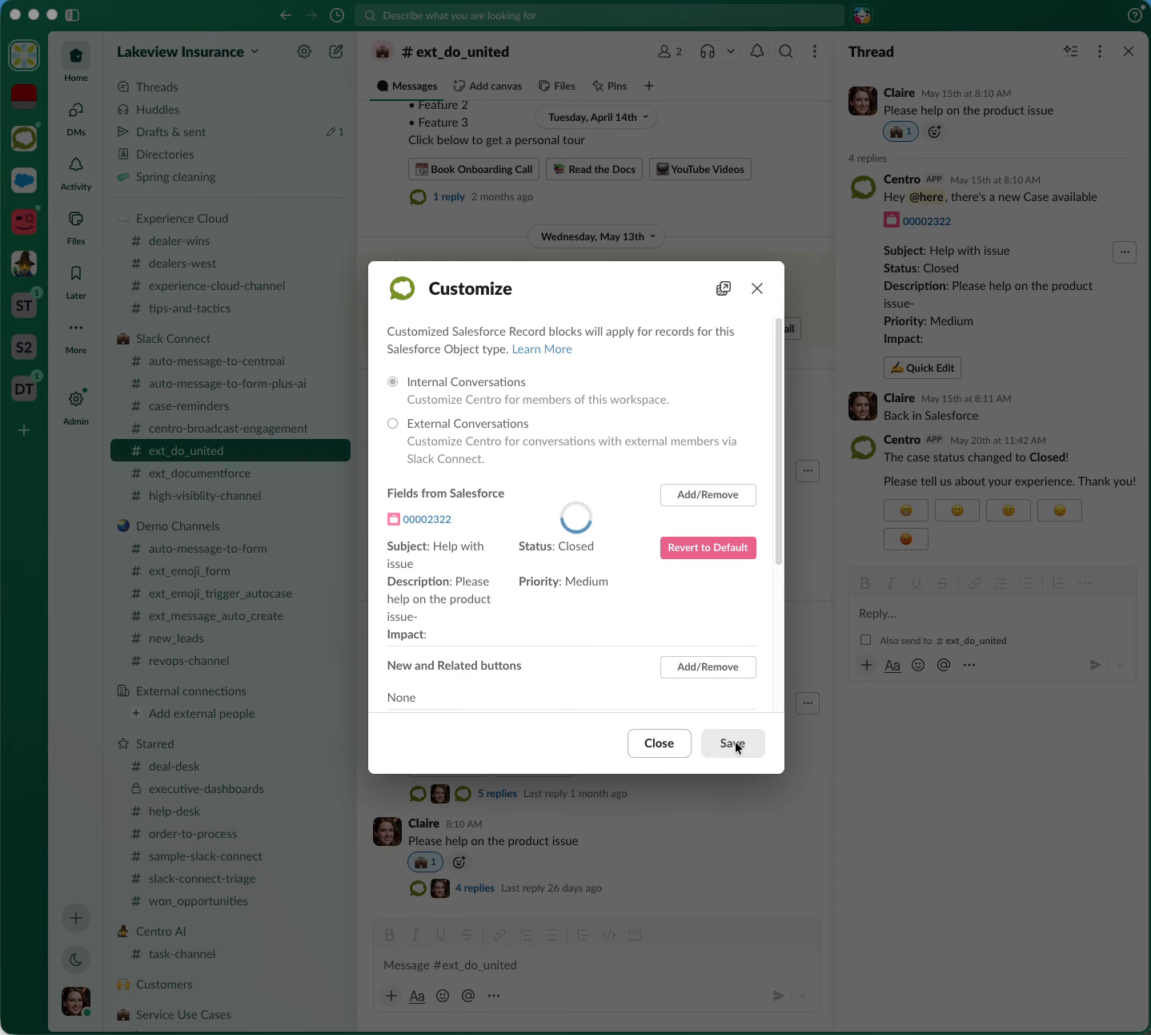
{"action": "left_click", "coordinate": [1125, 251]}
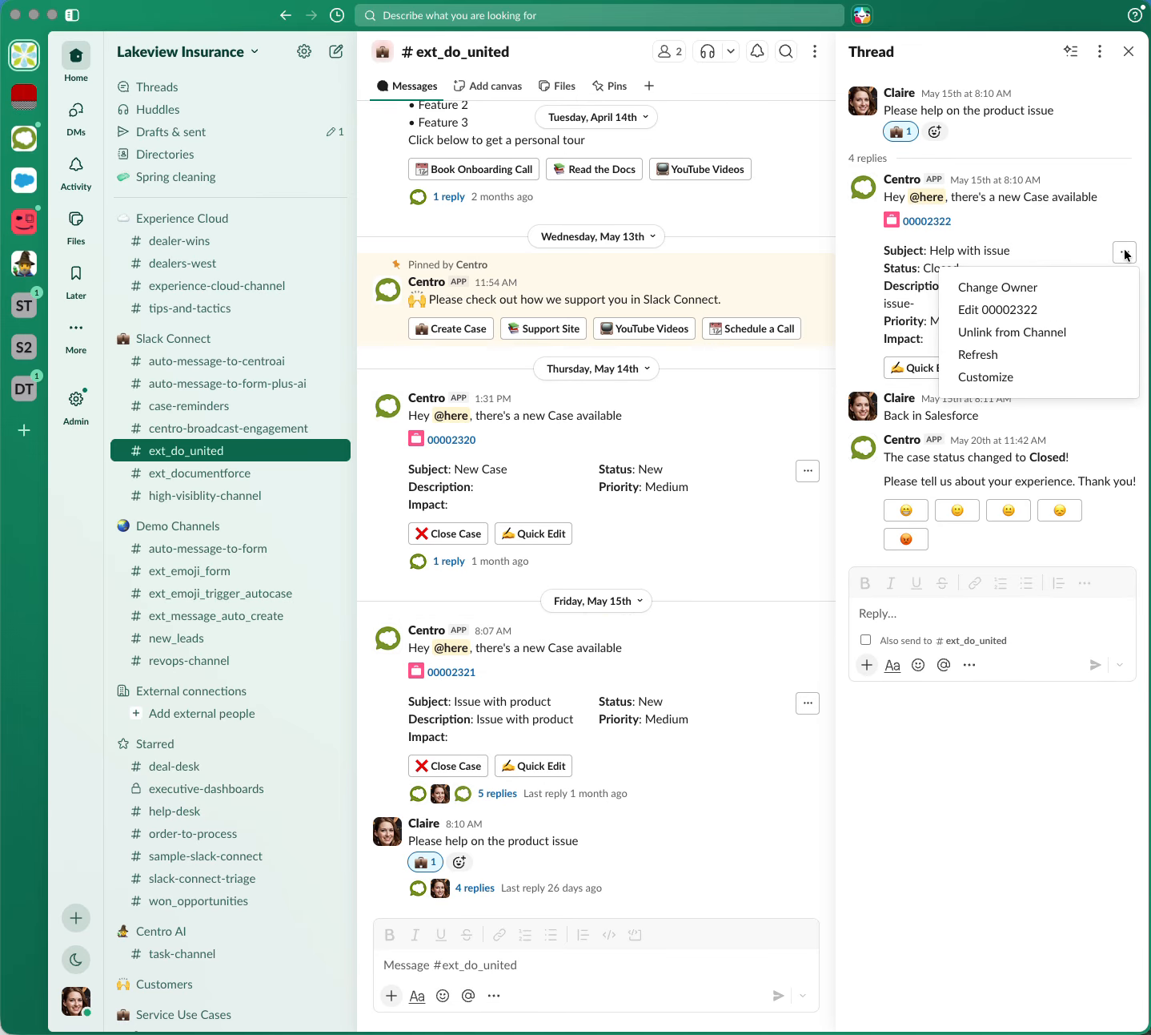
{"action": "left_click", "coordinate": [1061, 353]}
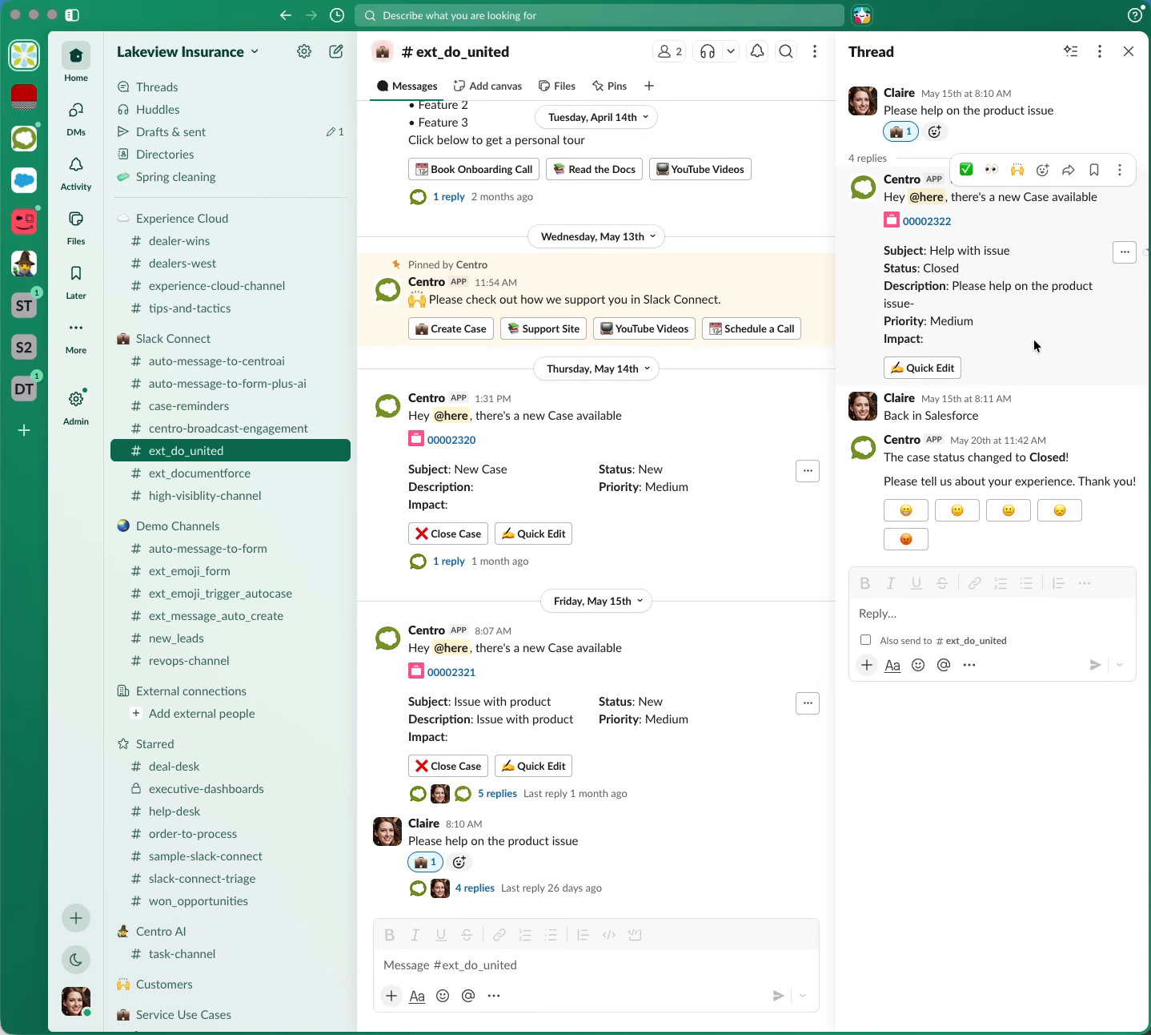